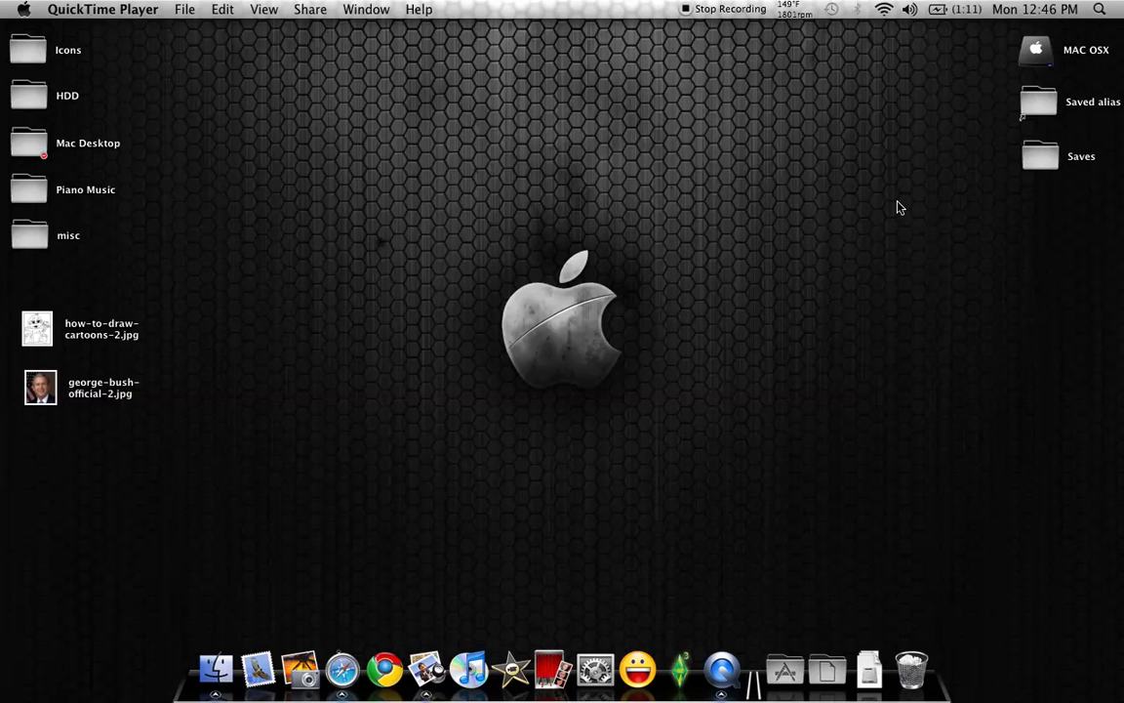
# Browse the installed effects in the Compositions folder inside MAC OSX's Library, and close the folder window
pyautogui.doubleClick(1036, 54)
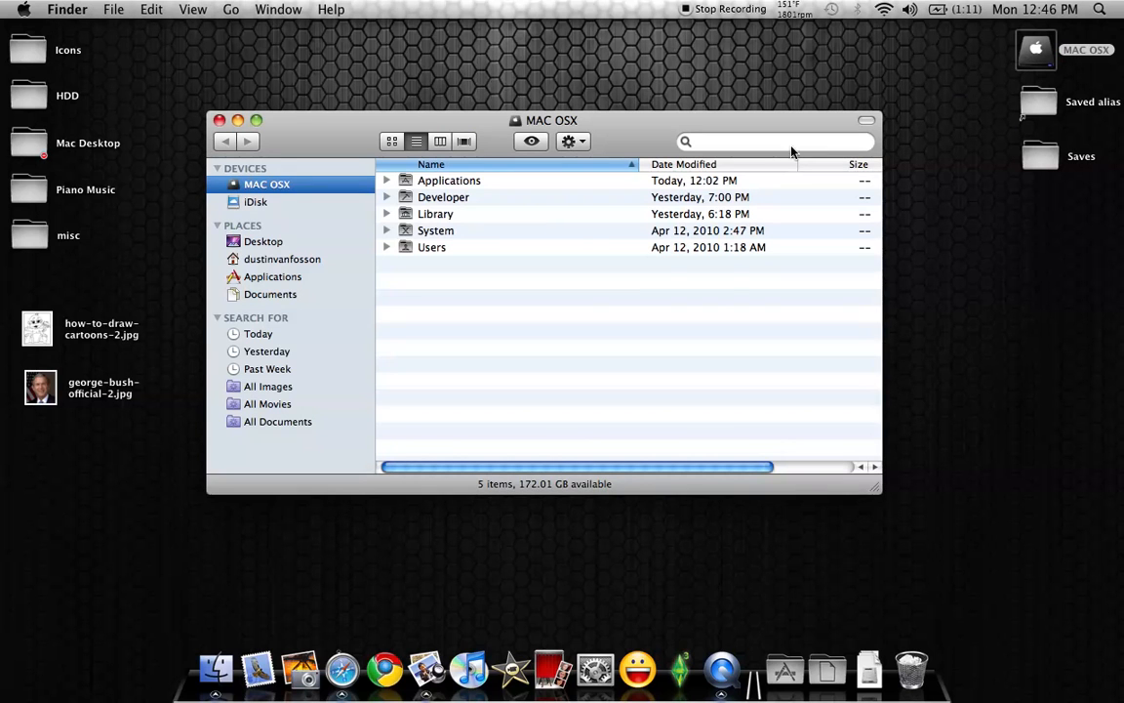
pyautogui.doubleClick(427, 214)
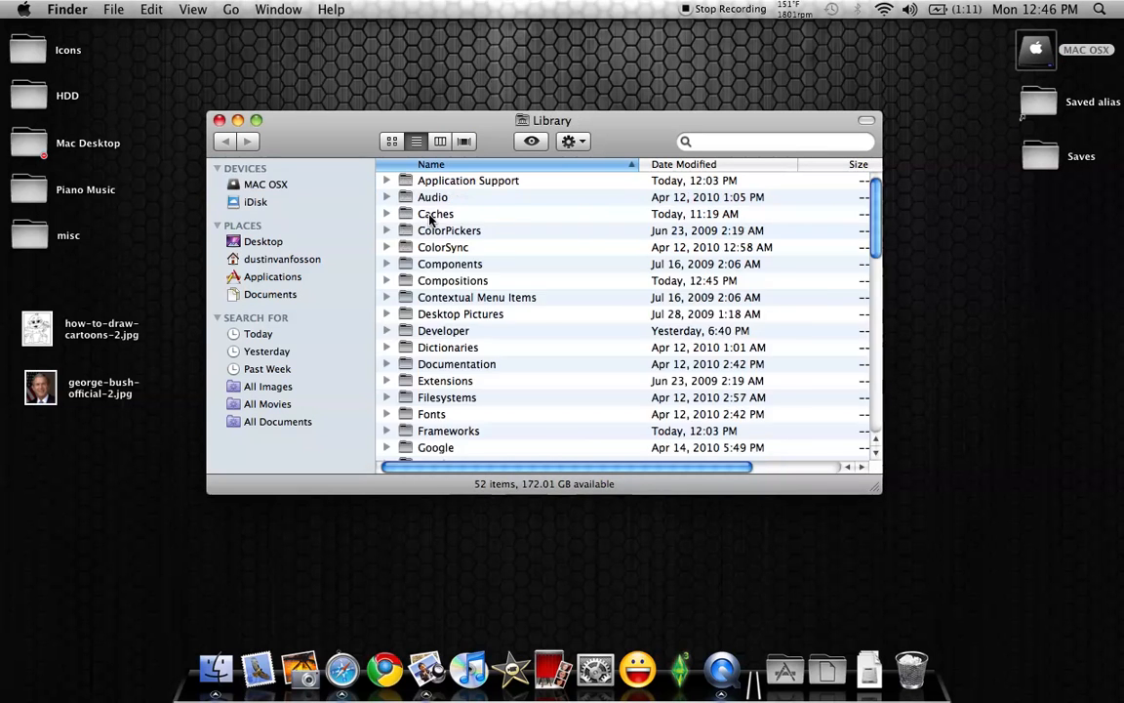
pyautogui.doubleClick(431, 282)
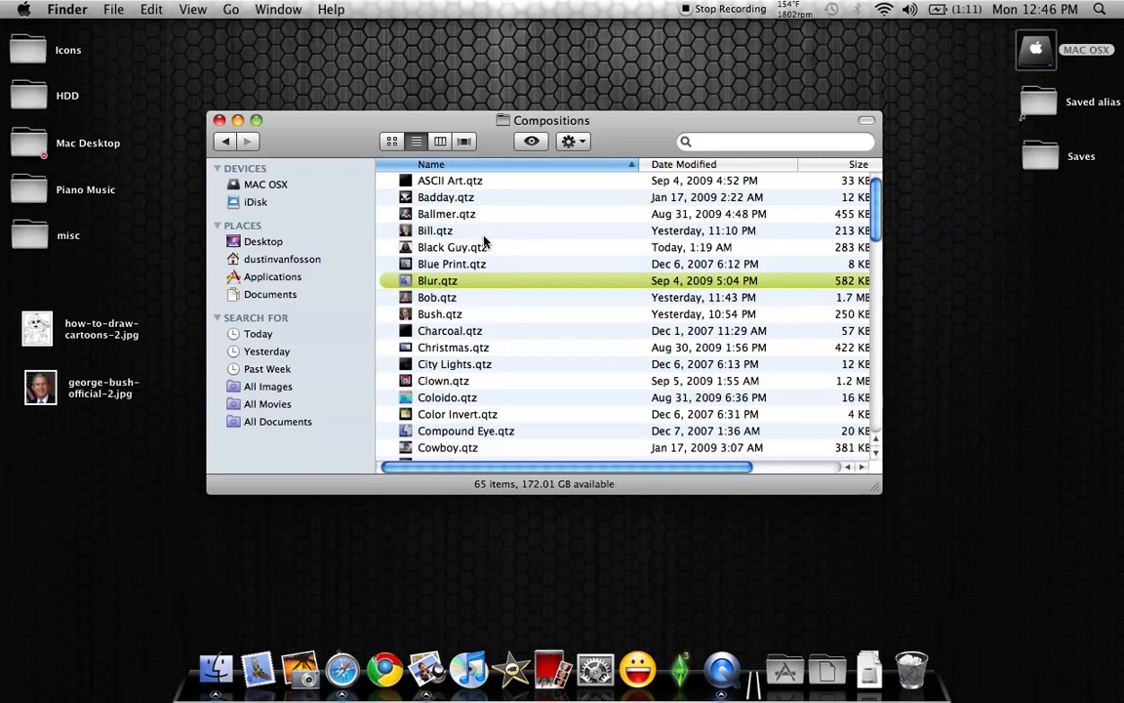
pyautogui.scroll(-15, 468, 224)
pyautogui.scroll(15, 493, 251)
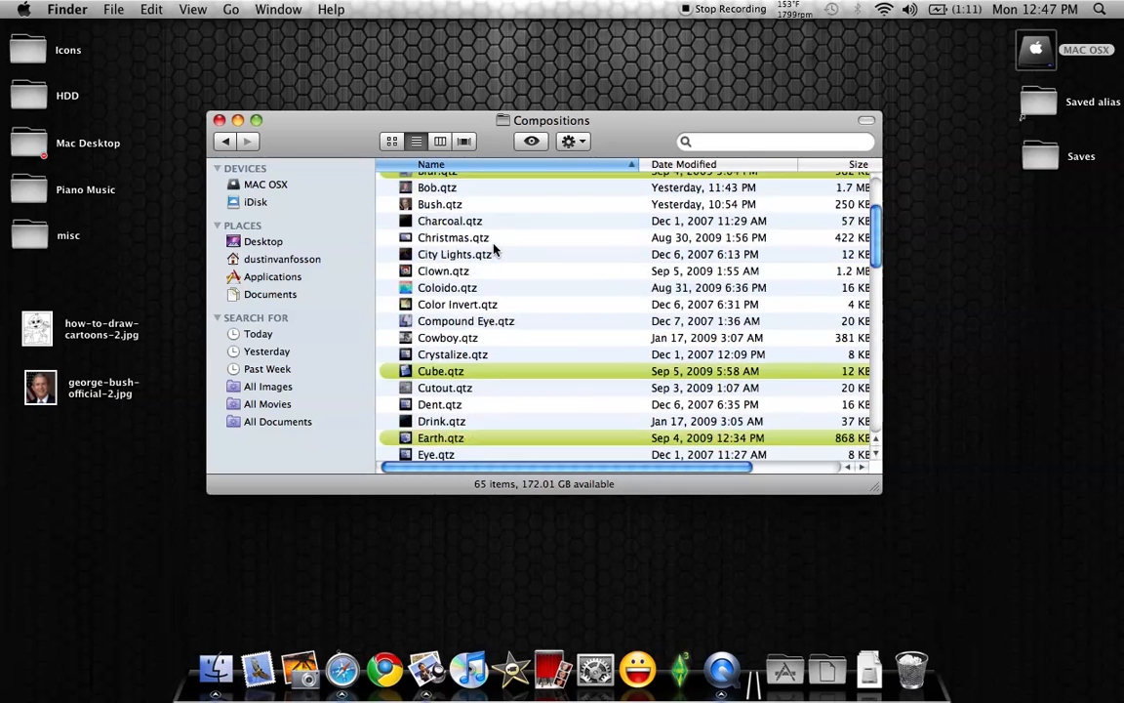
pyautogui.moveTo(251, 129); pyautogui.dragTo(303, 126)
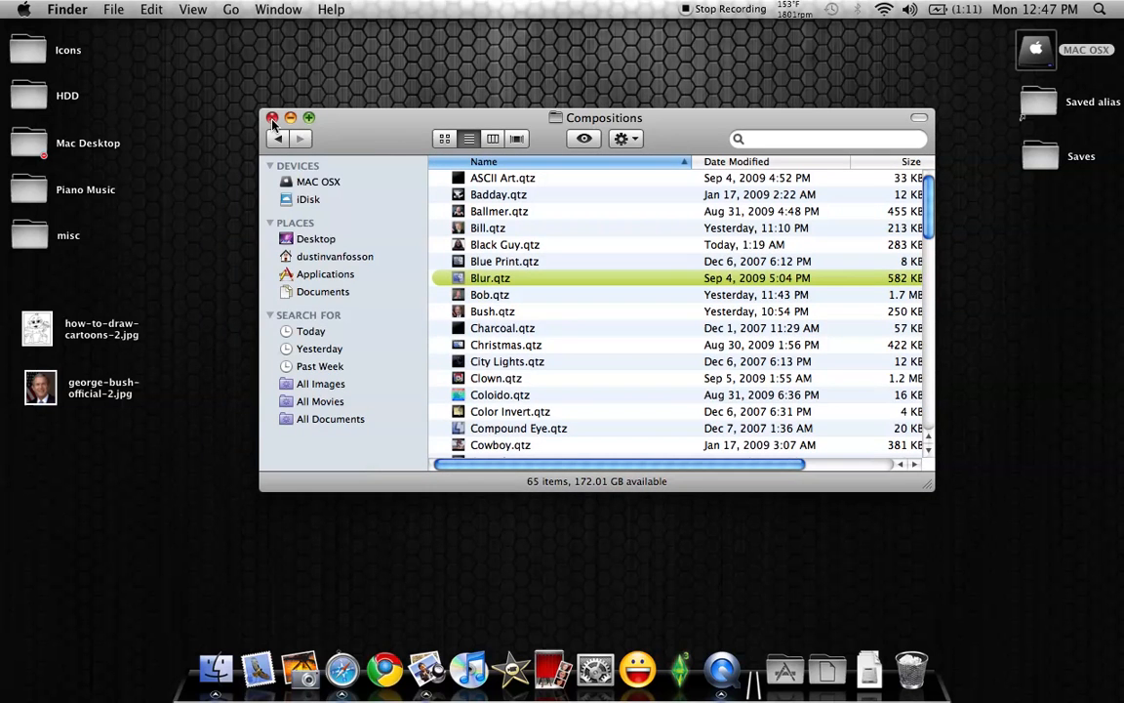
pyautogui.click(272, 117)
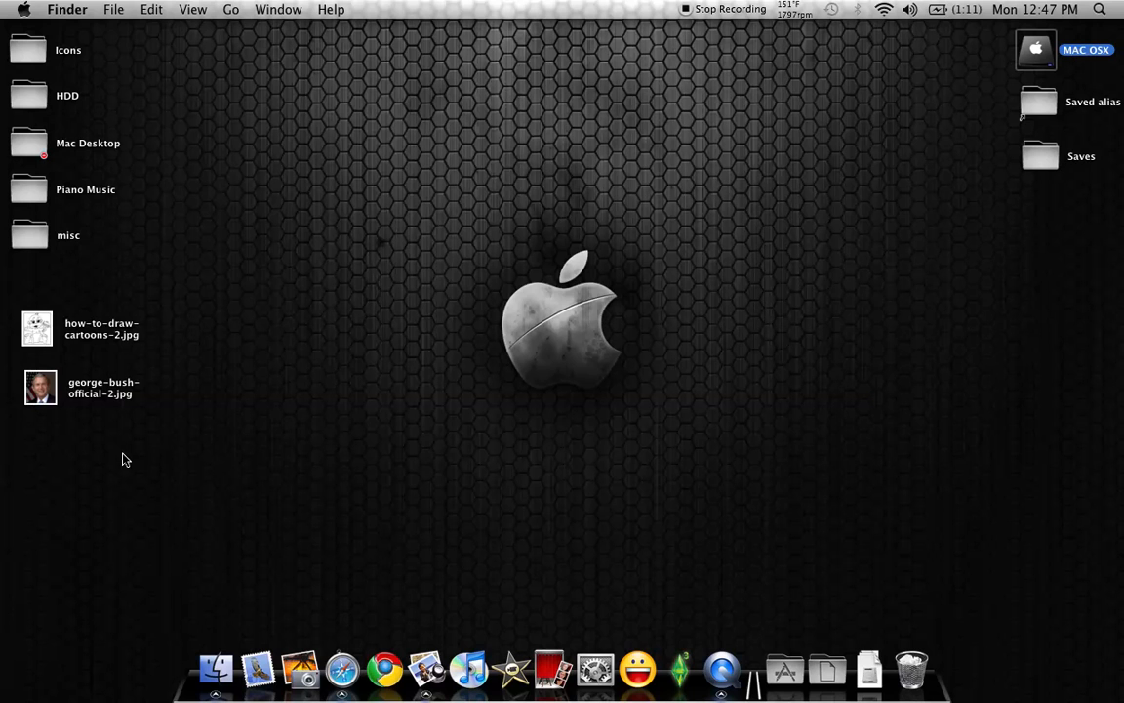
# Open george-bush-official-2.jpg from the desktop in Pixelmator
pyautogui.moveTo(42, 400); pyautogui.dragTo(59, 437)
pyautogui.rightClick(51, 415)
pyautogui.moveTo(176, 331)
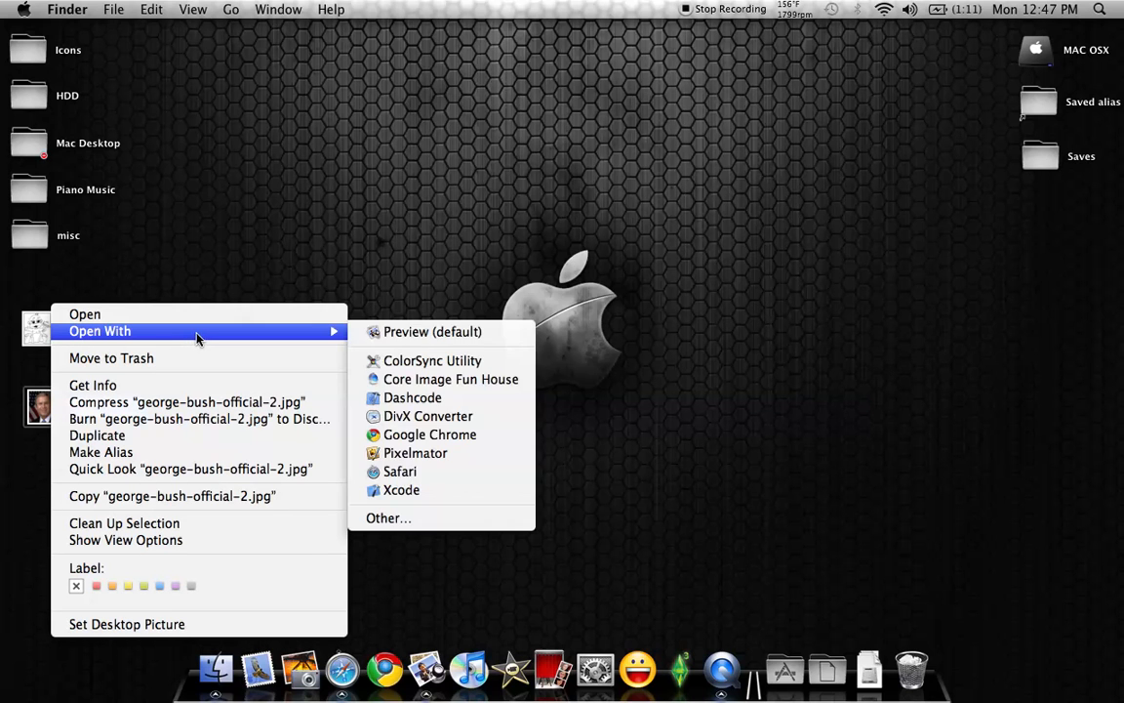
pyautogui.click(438, 454)
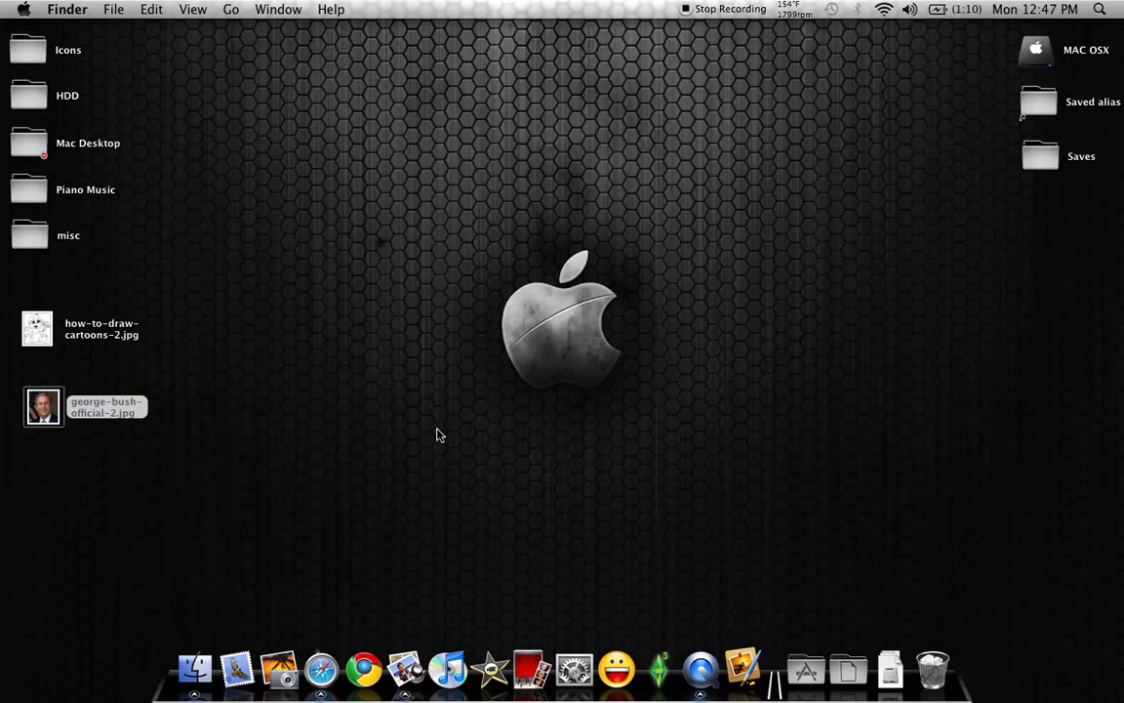
# Erase the mouth area of the portrait with the Eraser tool, leaving a transparent hole between nose and chin
pyautogui.moveTo(673, 95); pyautogui.dragTo(559, 75)
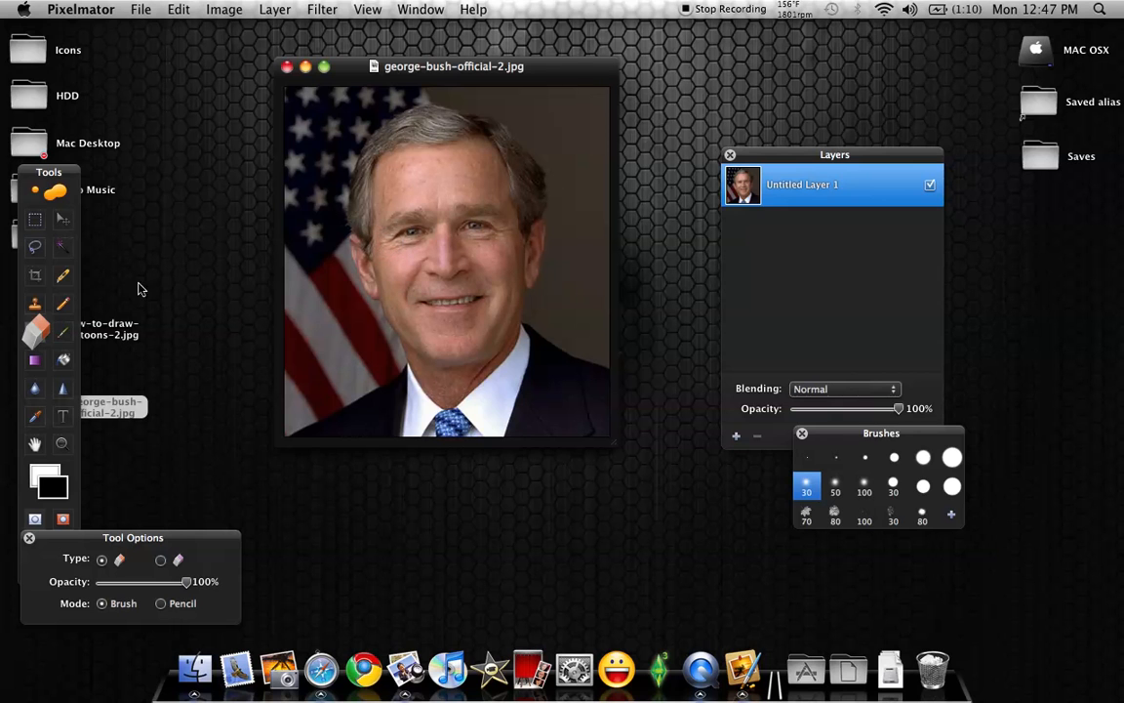
pyautogui.click(34, 337)
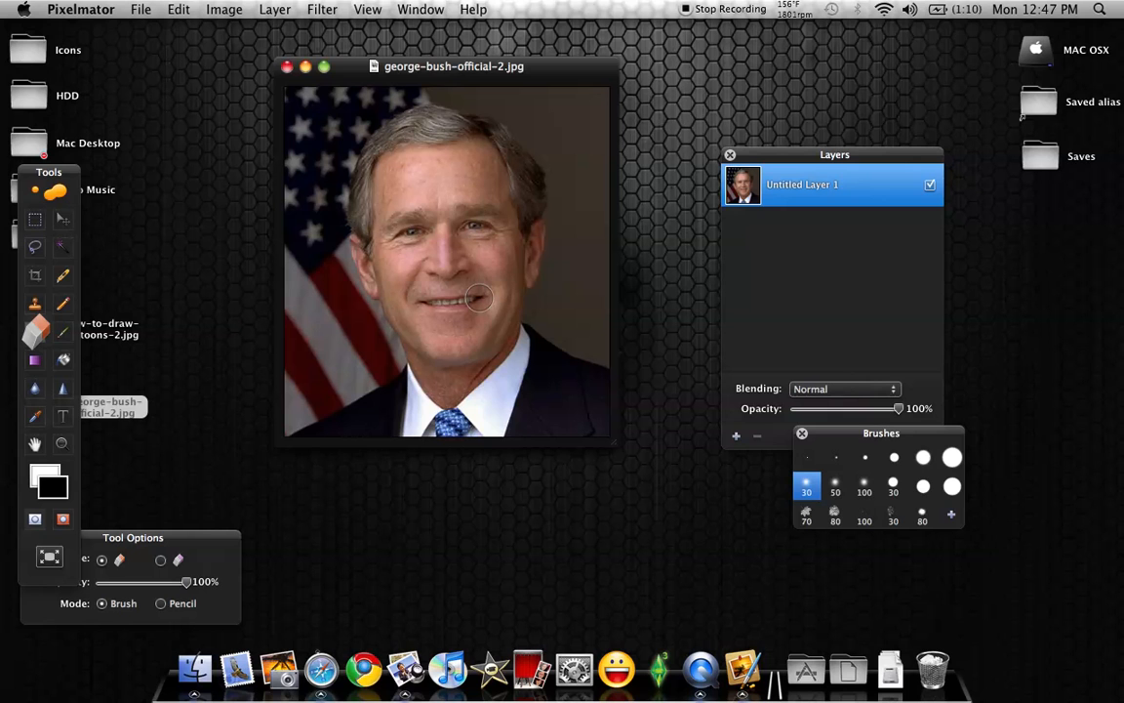
pyautogui.moveTo(479, 299)
pyautogui.mouseDown()
pyautogui.moveTo(474, 308)
pyautogui.moveTo(420, 300)
pyautogui.moveTo(457, 293)
pyautogui.moveTo(457, 320)
pyautogui.moveTo(429, 317)
pyautogui.moveTo(437, 312)
pyautogui.mouseUp()
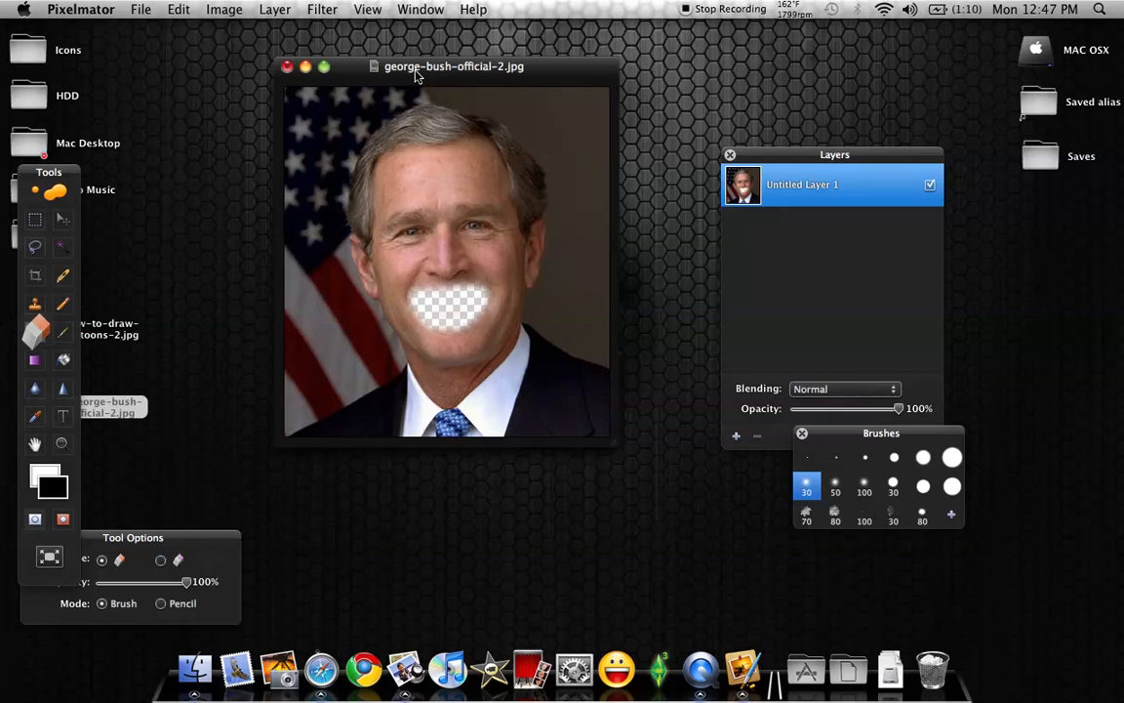
# Save a copy of the edited portrait to the Desktop as a PNG named Bush
pyautogui.click(142, 12)
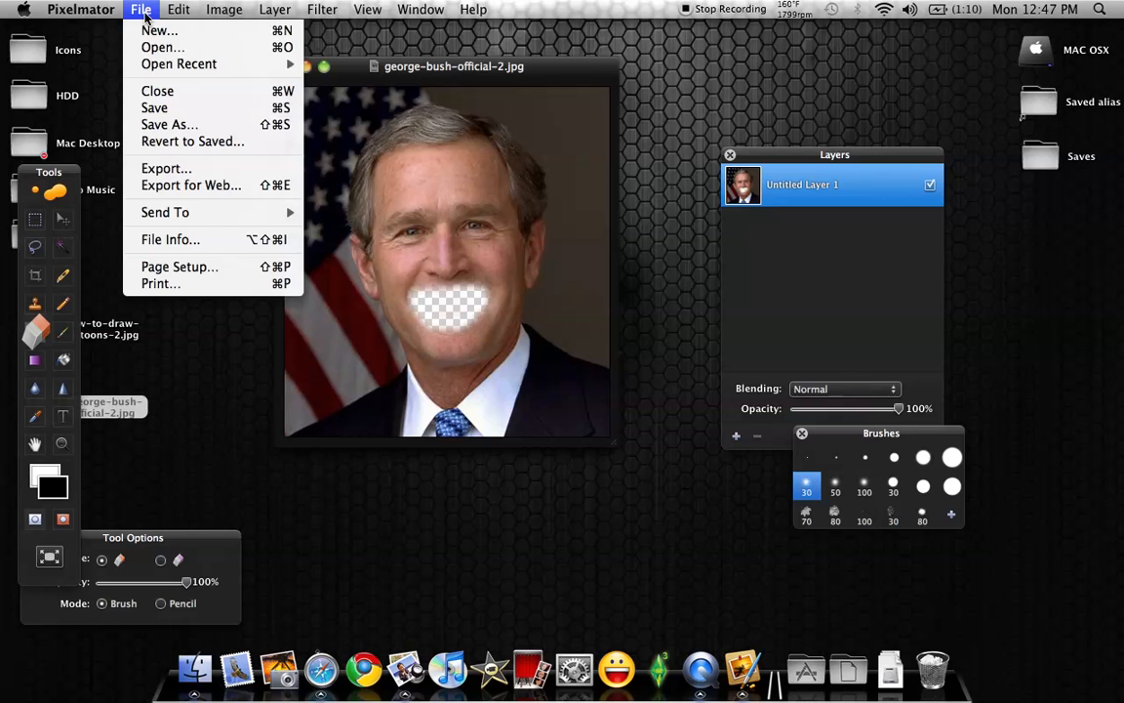
pyautogui.click(156, 118)
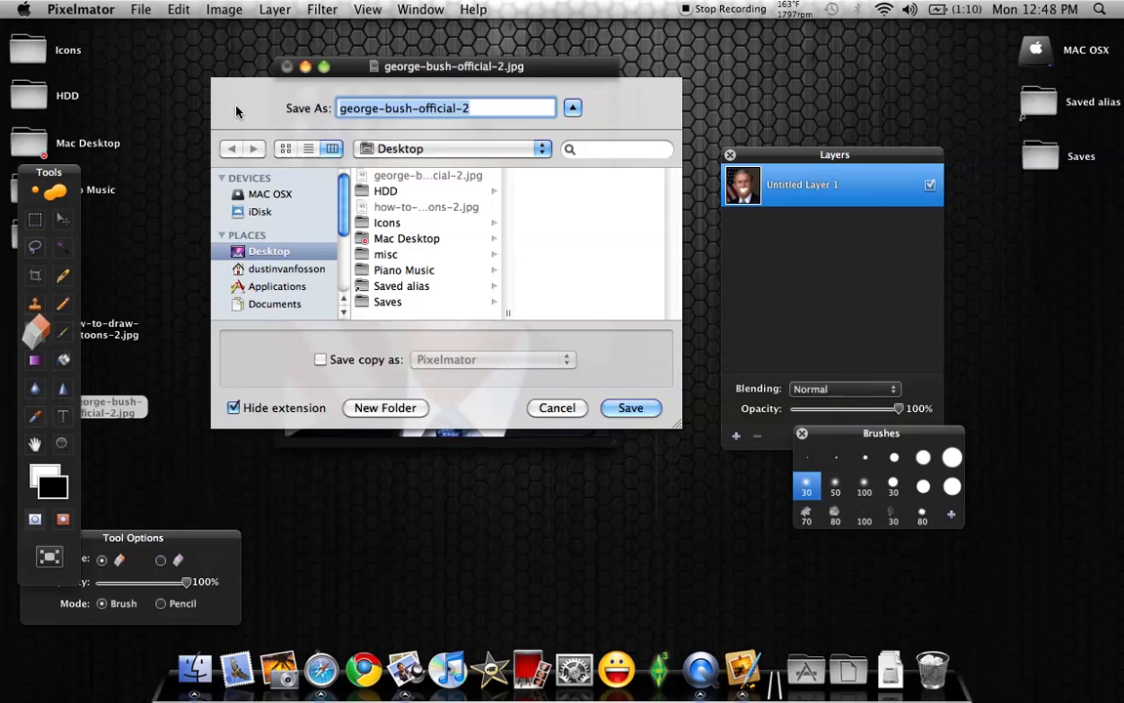
pyautogui.write('Bush')
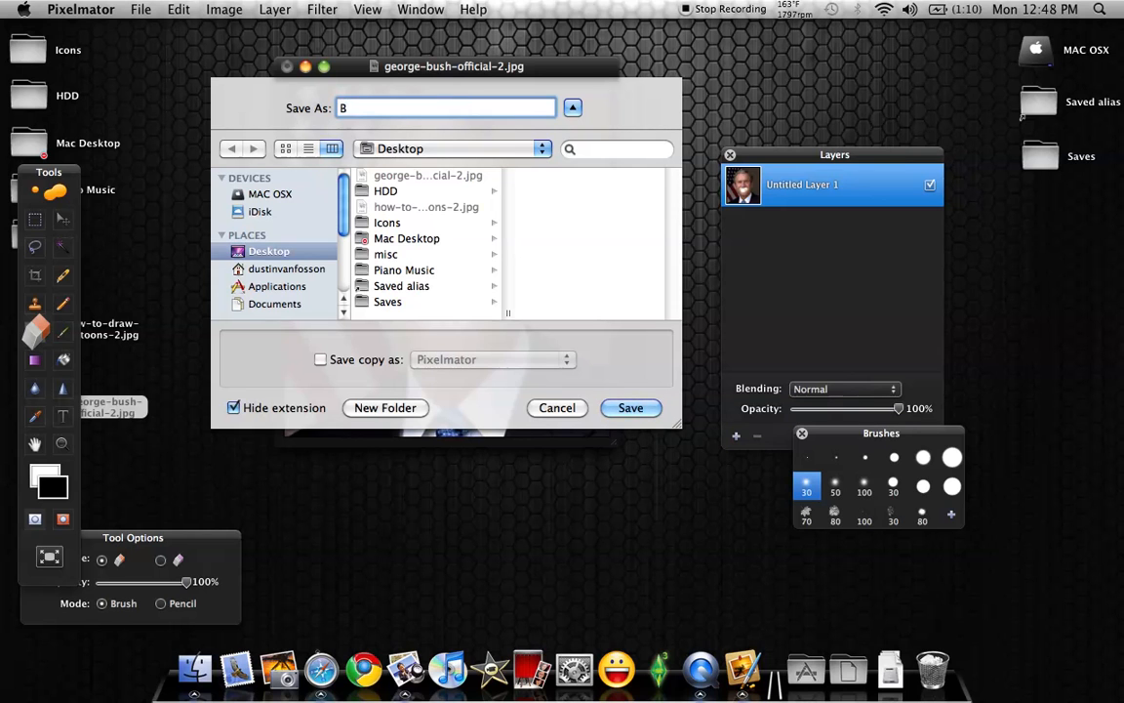
pyautogui.click(320, 359)
pyautogui.click(566, 365)
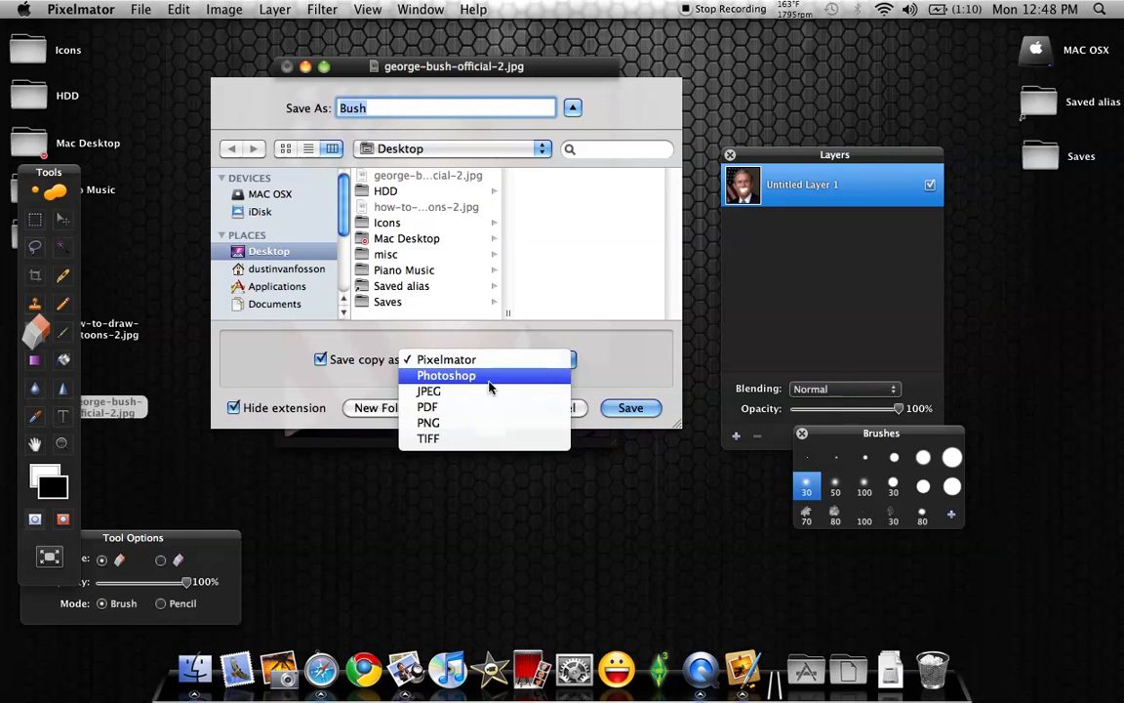
pyautogui.click(431, 425)
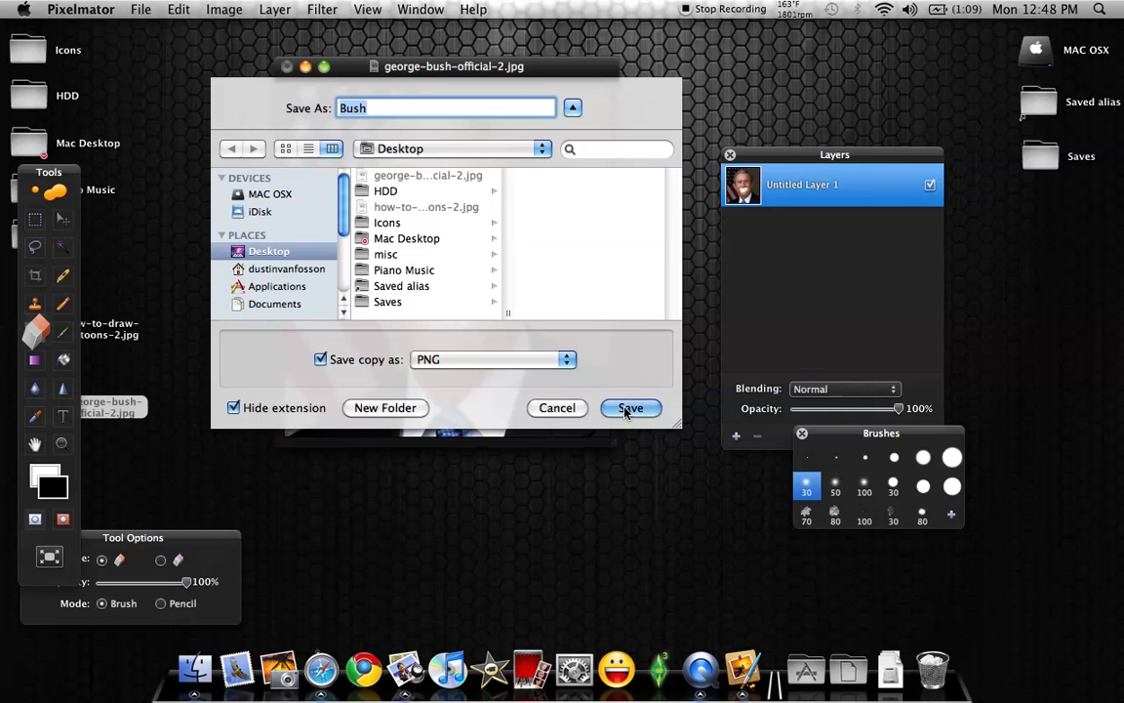
pyautogui.click(625, 410)
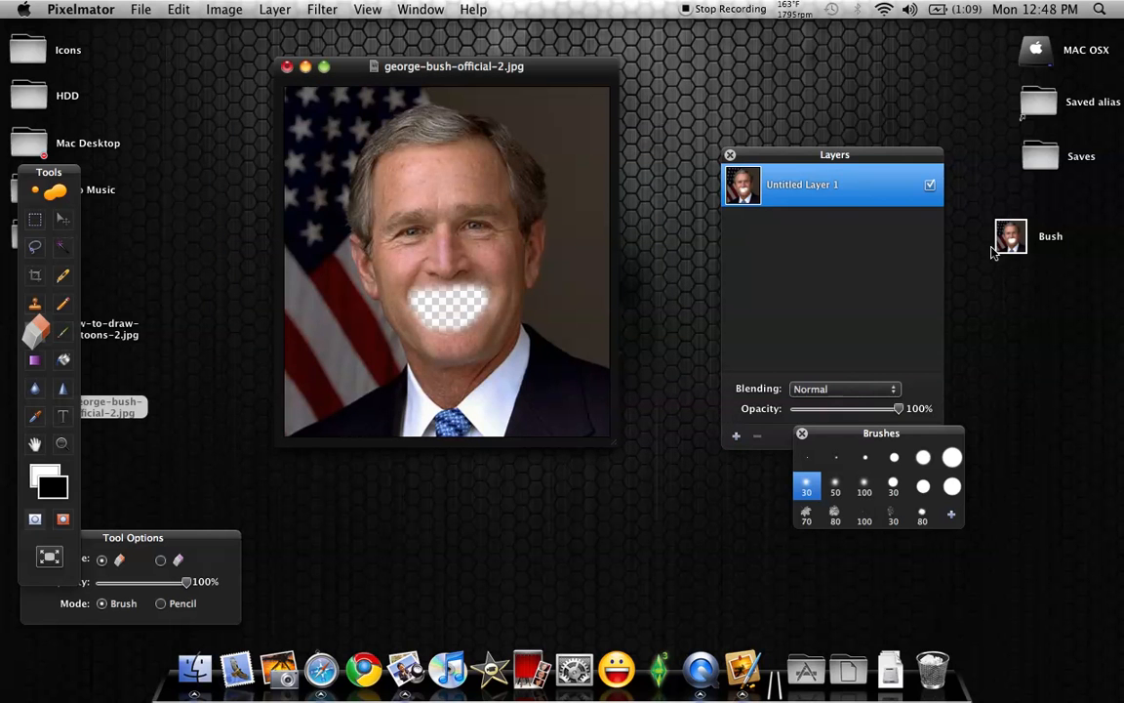
# Quit Pixelmator without saving the changes to the original portrait
pyautogui.rightClick(749, 666)
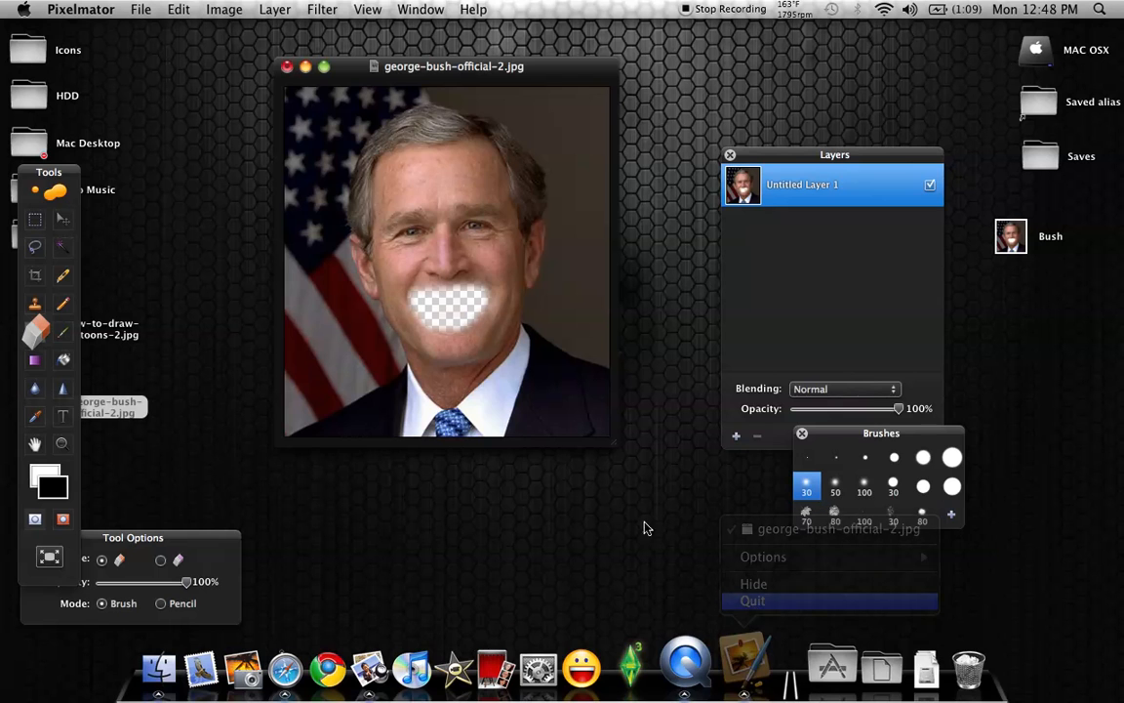
pyautogui.click(752, 599)
pyautogui.click(386, 166)
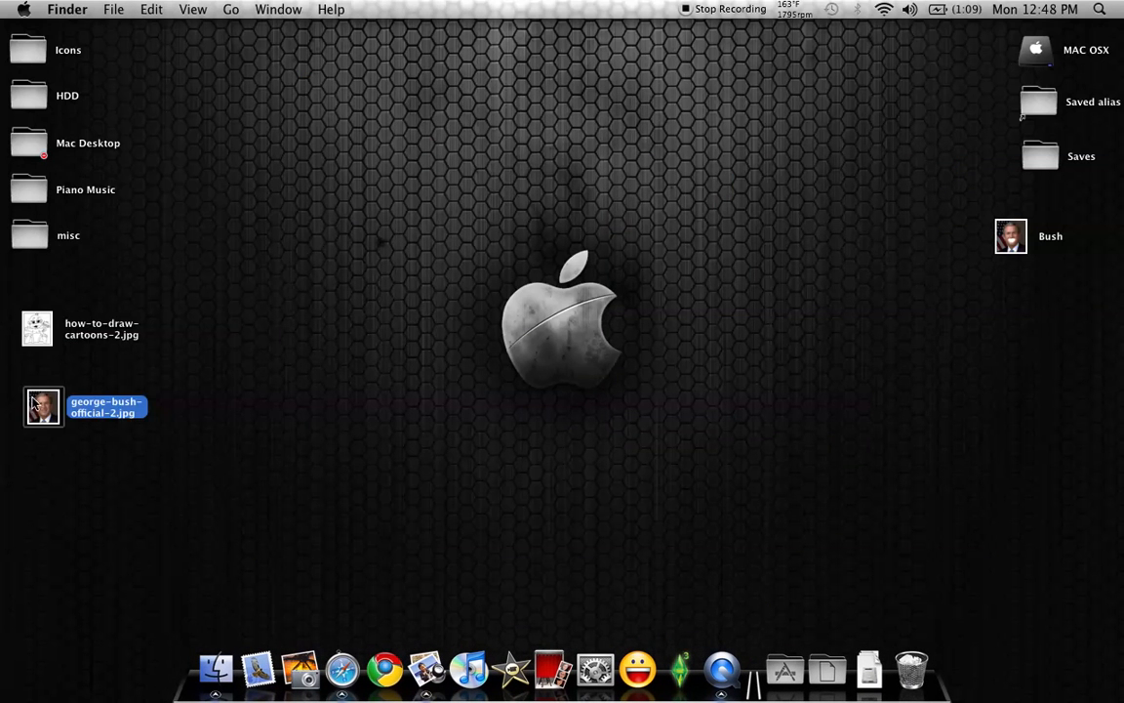
# Compare the original portrait with the Bush cutout side by side in Preview, and close both images
pyautogui.doubleClick(36, 404)
pyautogui.moveTo(227, 70); pyautogui.dragTo(696, 44)
pyautogui.doubleClick(1005, 242)
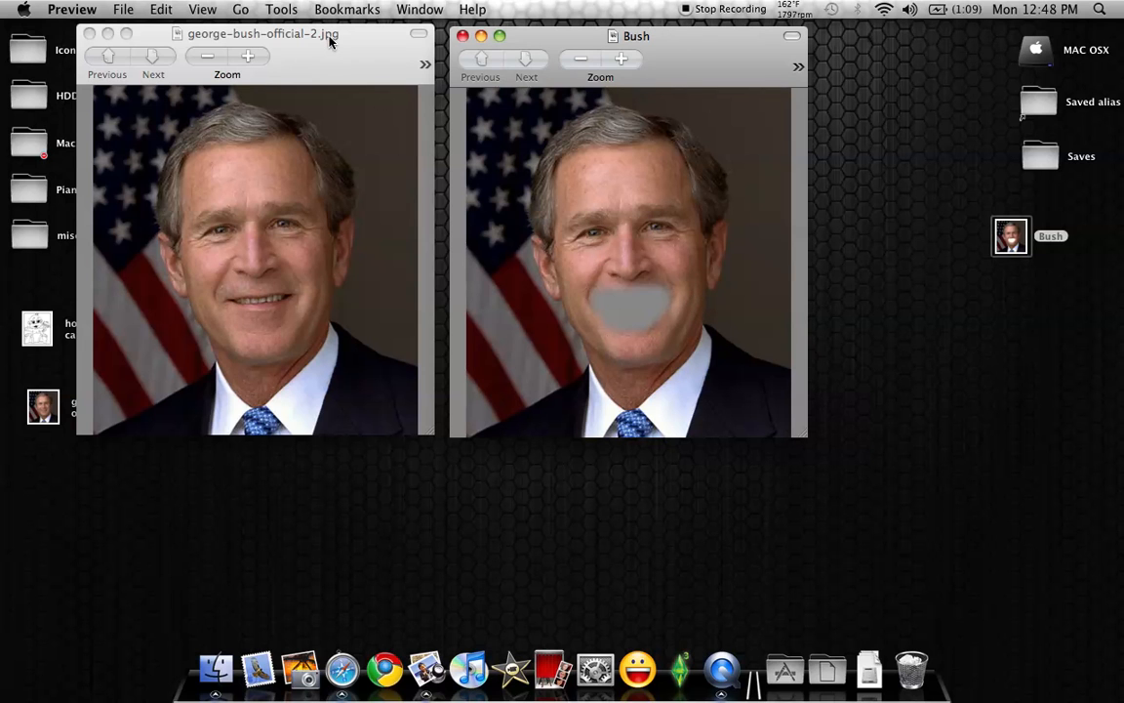
pyautogui.click(88, 34)
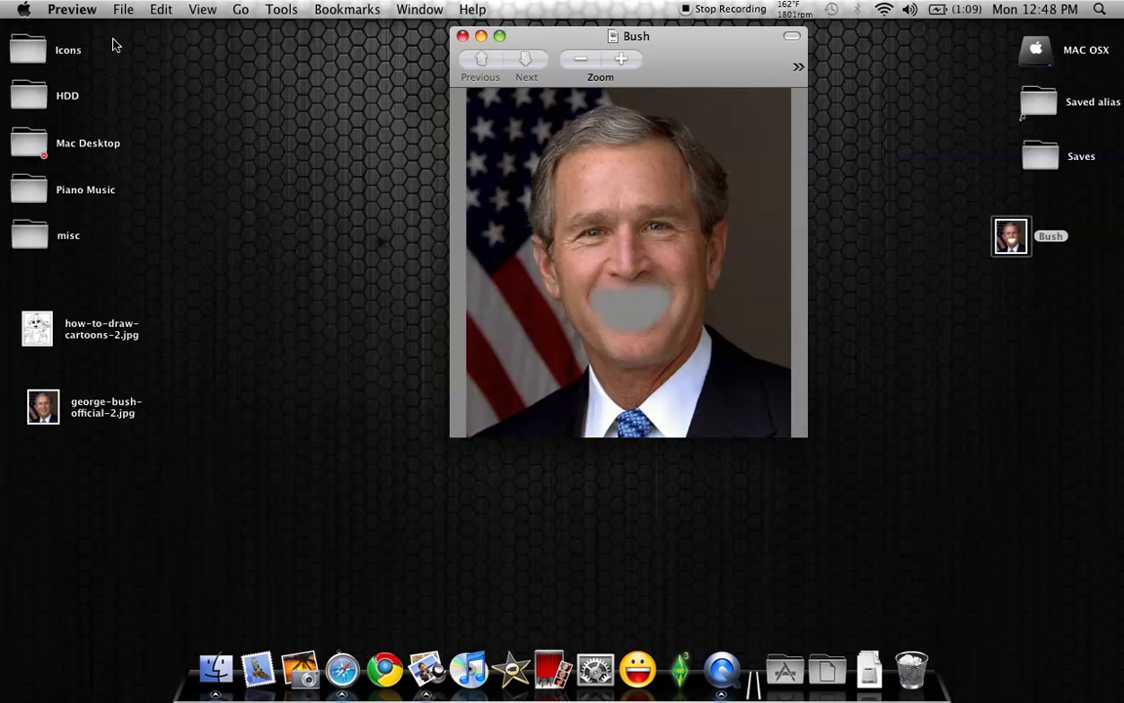
pyautogui.click(462, 36)
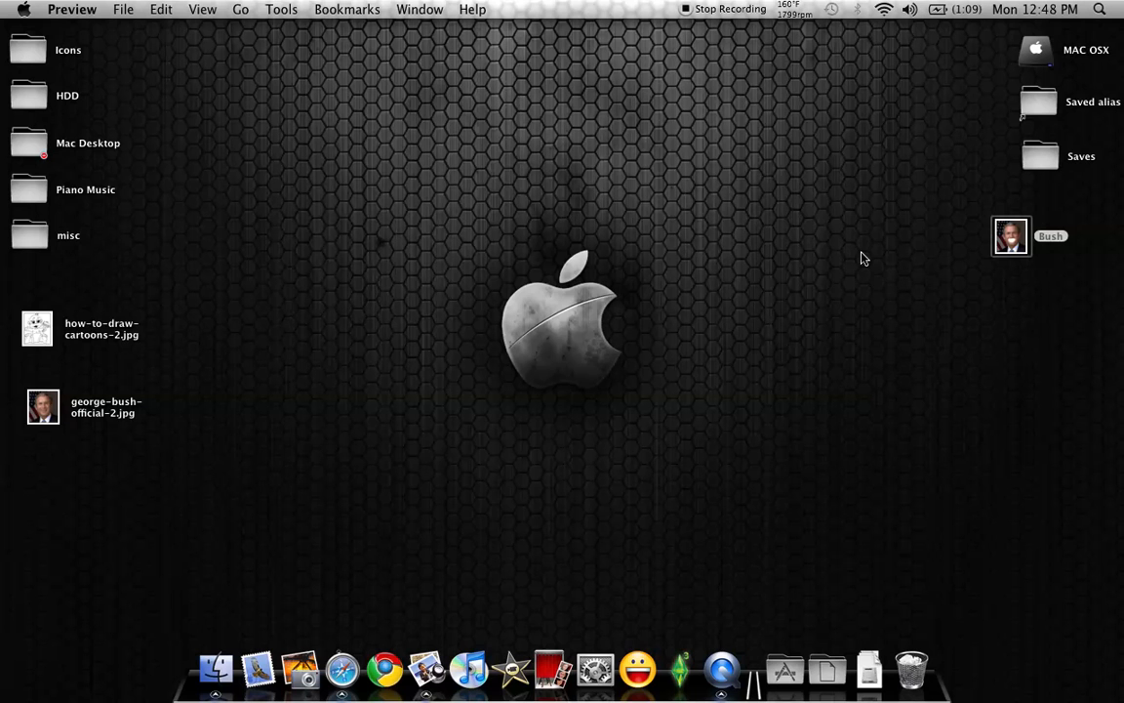
# Launch Quartz Composer from the Applications folder inside MAC OSX's Developer folder
pyautogui.doubleClick(1036, 49)
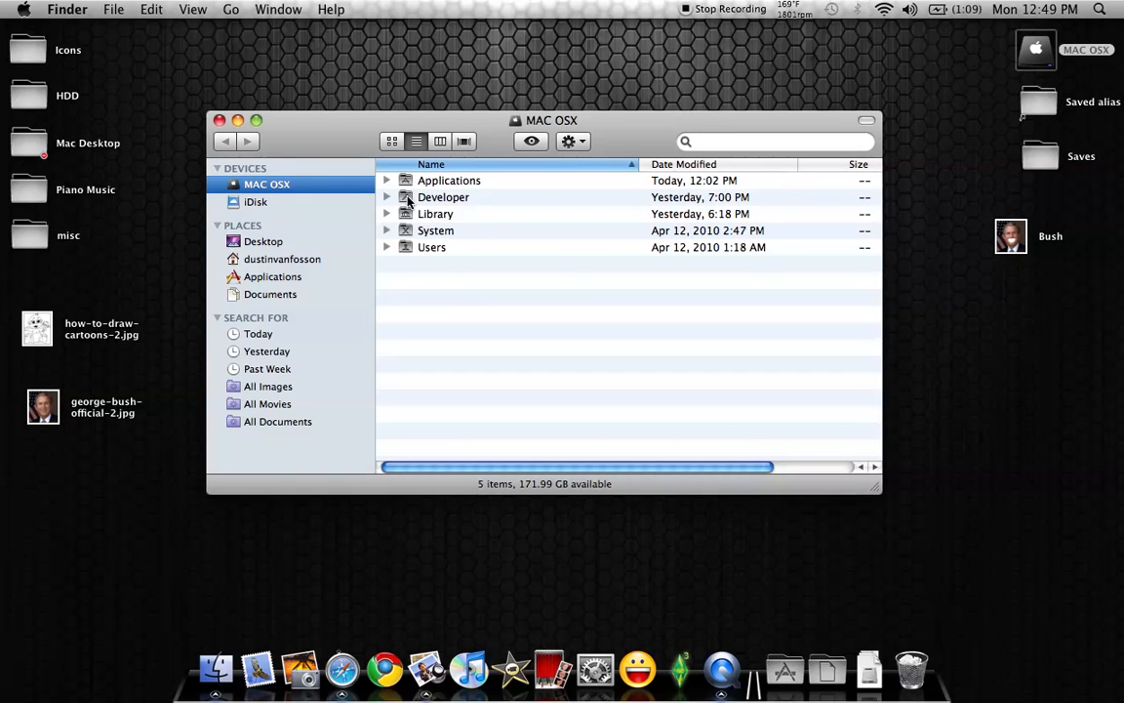
pyautogui.doubleClick(437, 198)
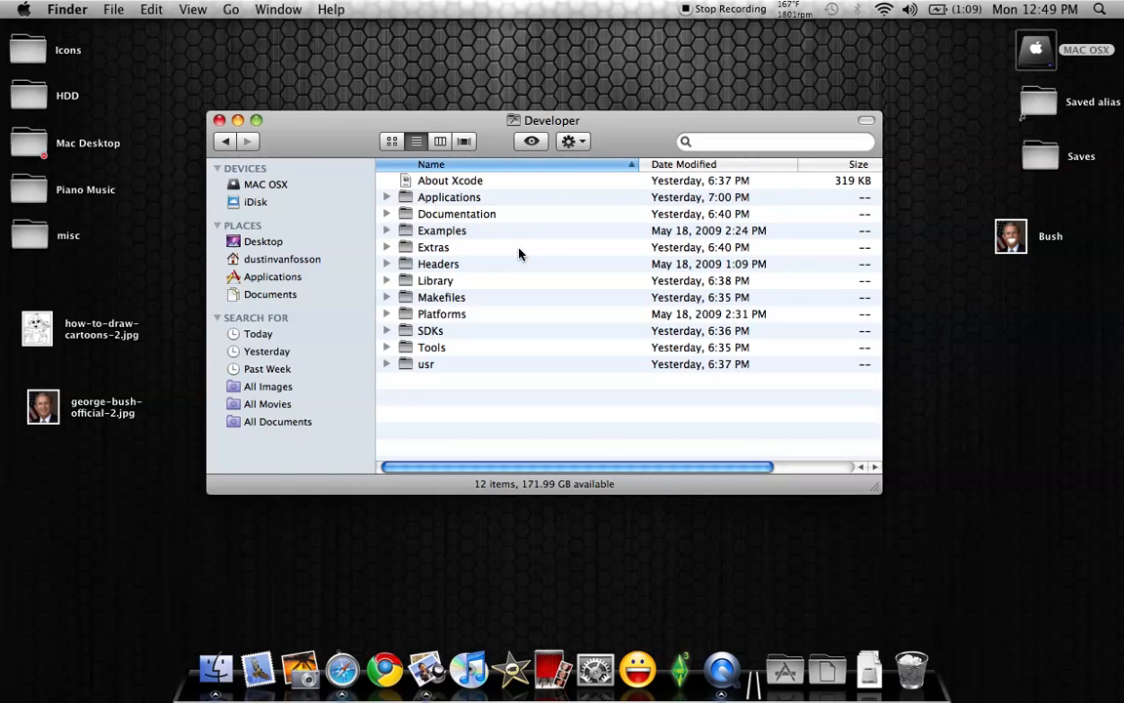
pyautogui.doubleClick(449, 199)
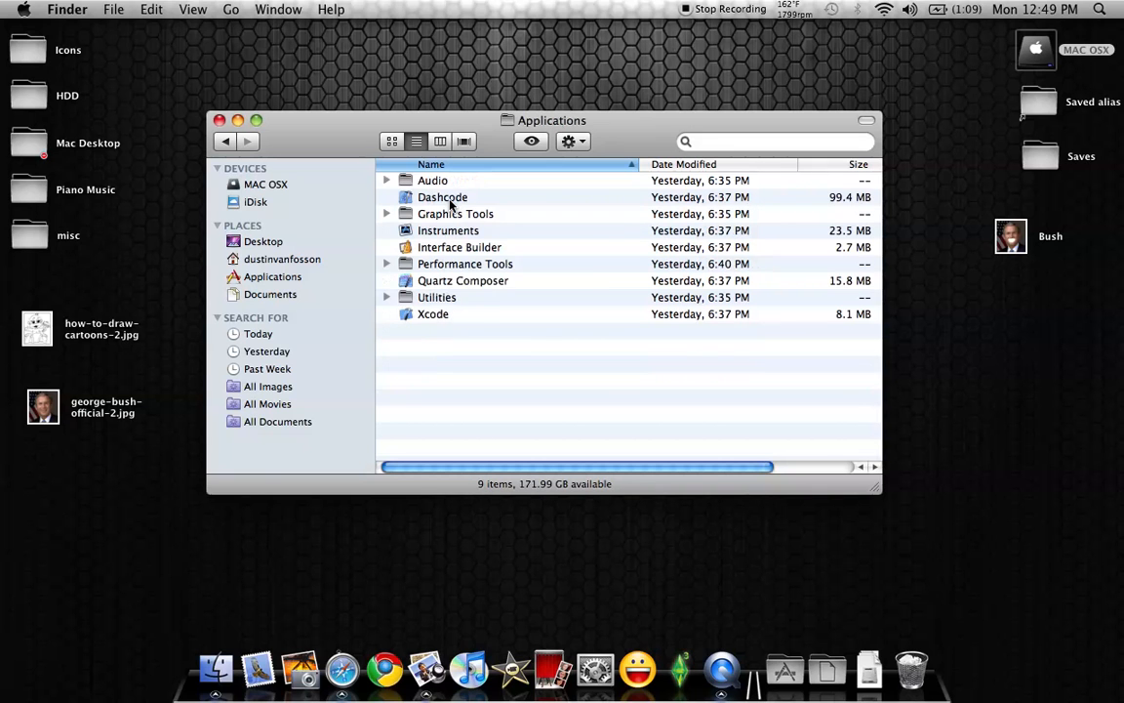
pyautogui.doubleClick(462, 281)
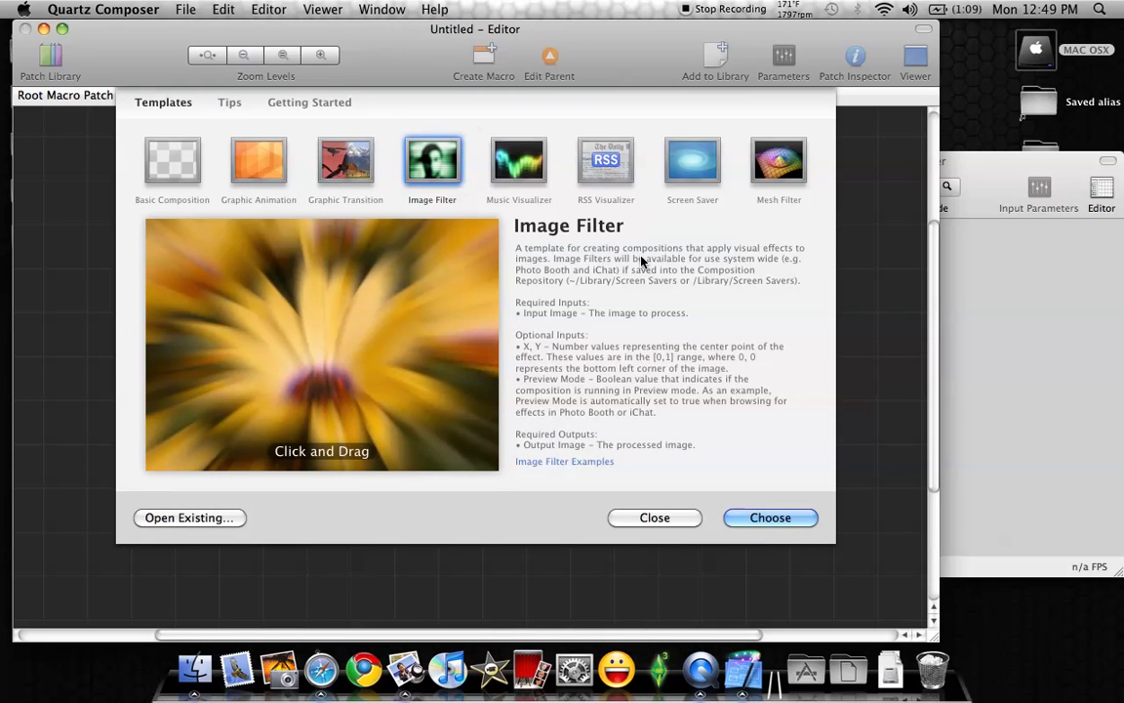
# Create a new composition from the Image Filter template
pyautogui.moveTo(393, 57); pyautogui.dragTo(436, 49)
pyautogui.click(220, 121)
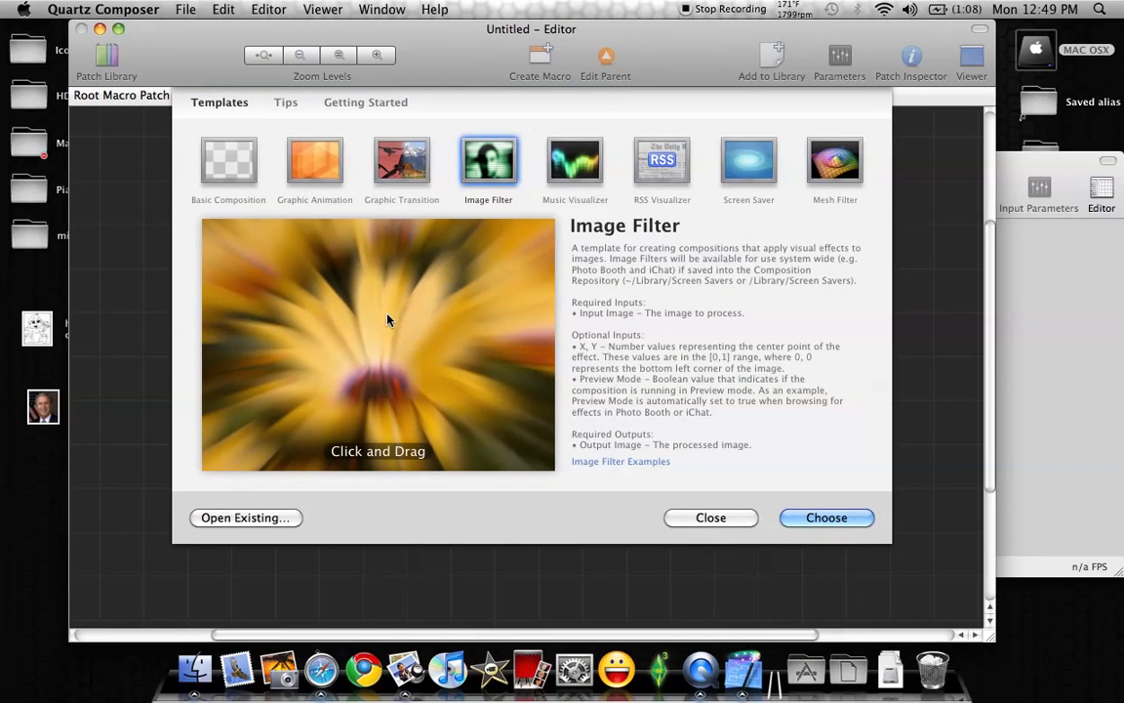
pyautogui.click(186, 12)
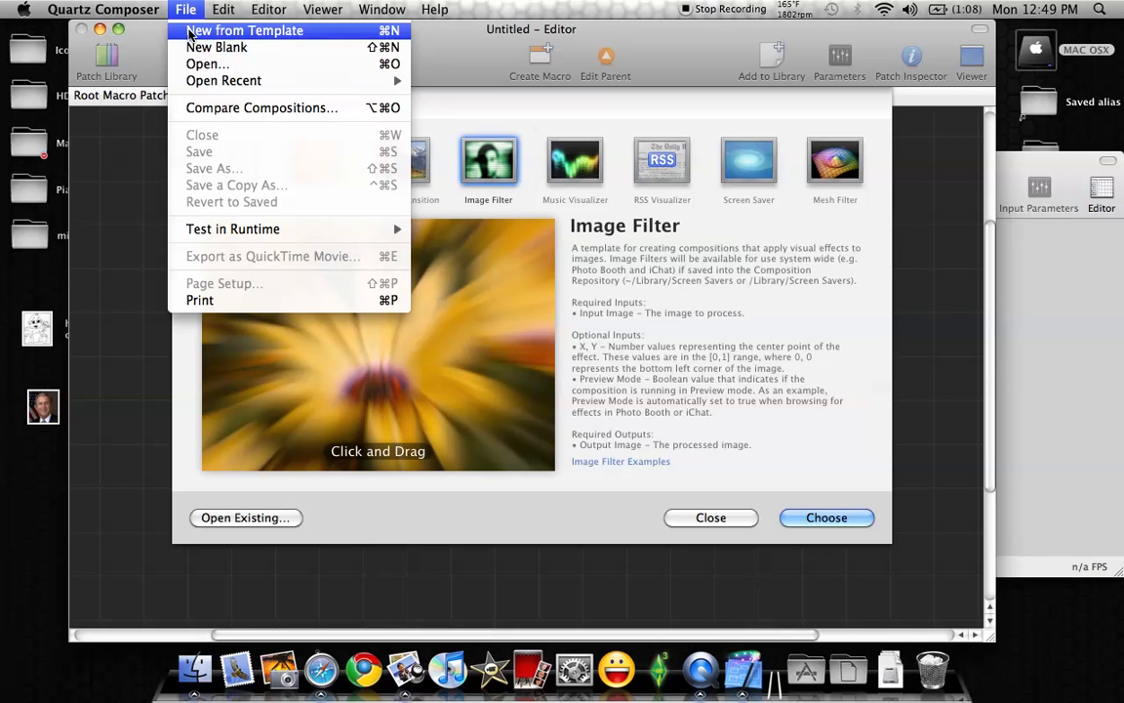
pyautogui.click(221, 36)
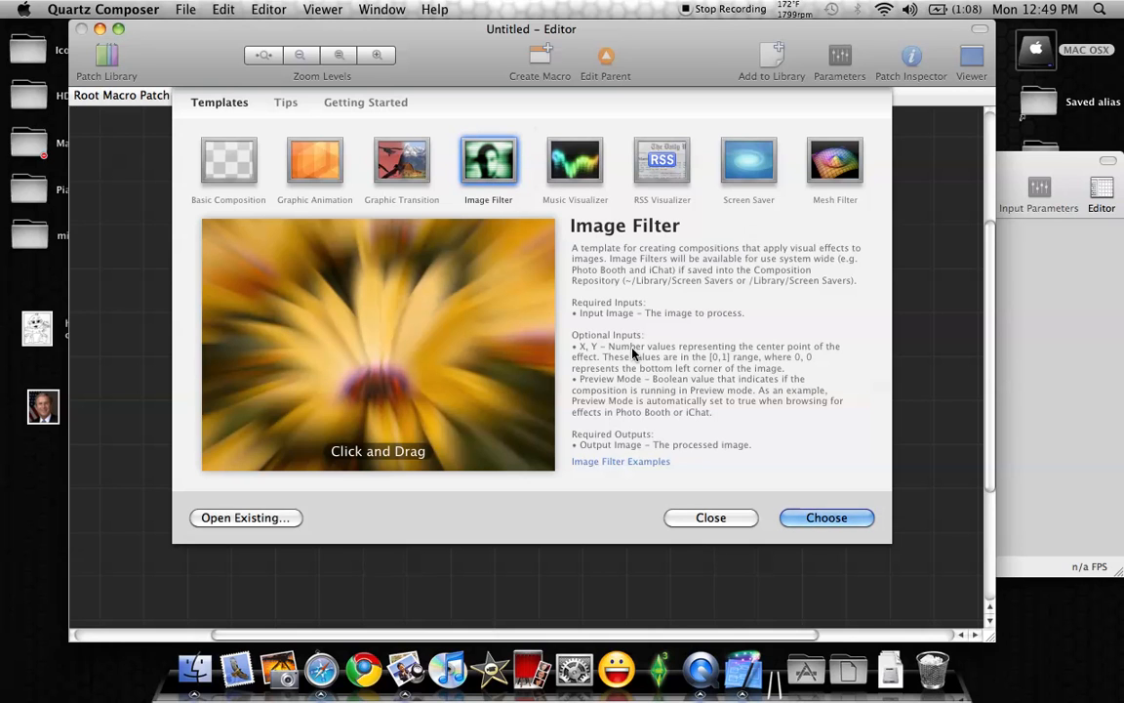
pyautogui.click(816, 519)
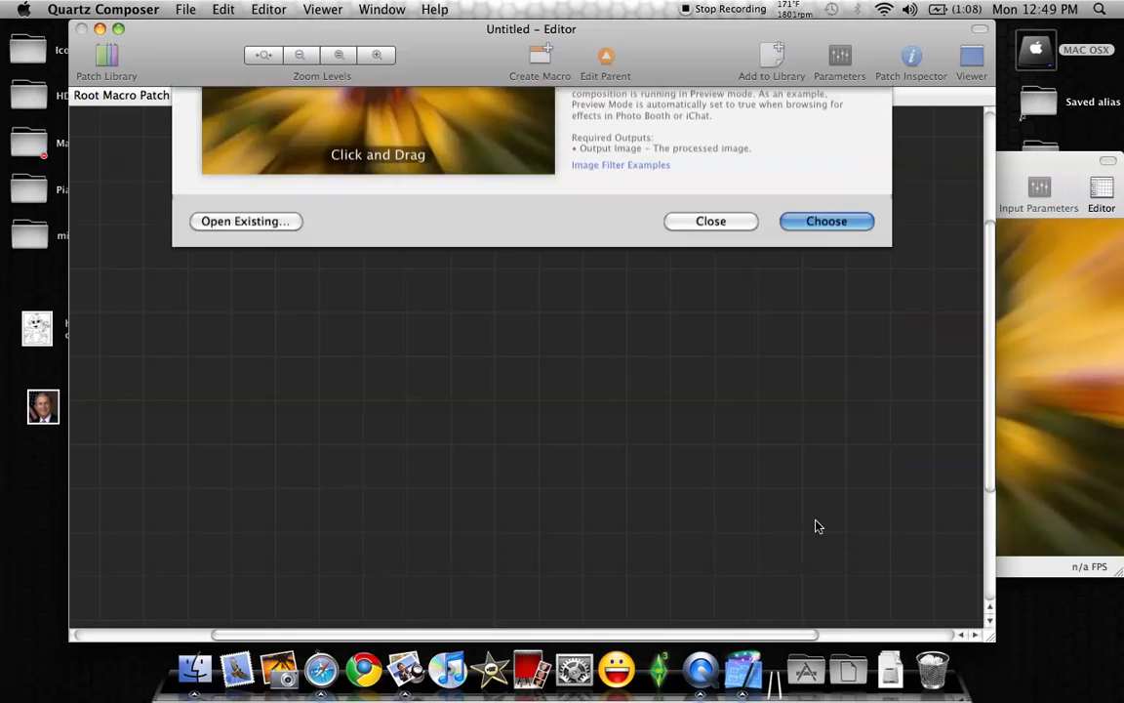
# Move the Viewer window aside and bring the Editor window to the front
pyautogui.moveTo(1009, 168); pyautogui.dragTo(877, 159)
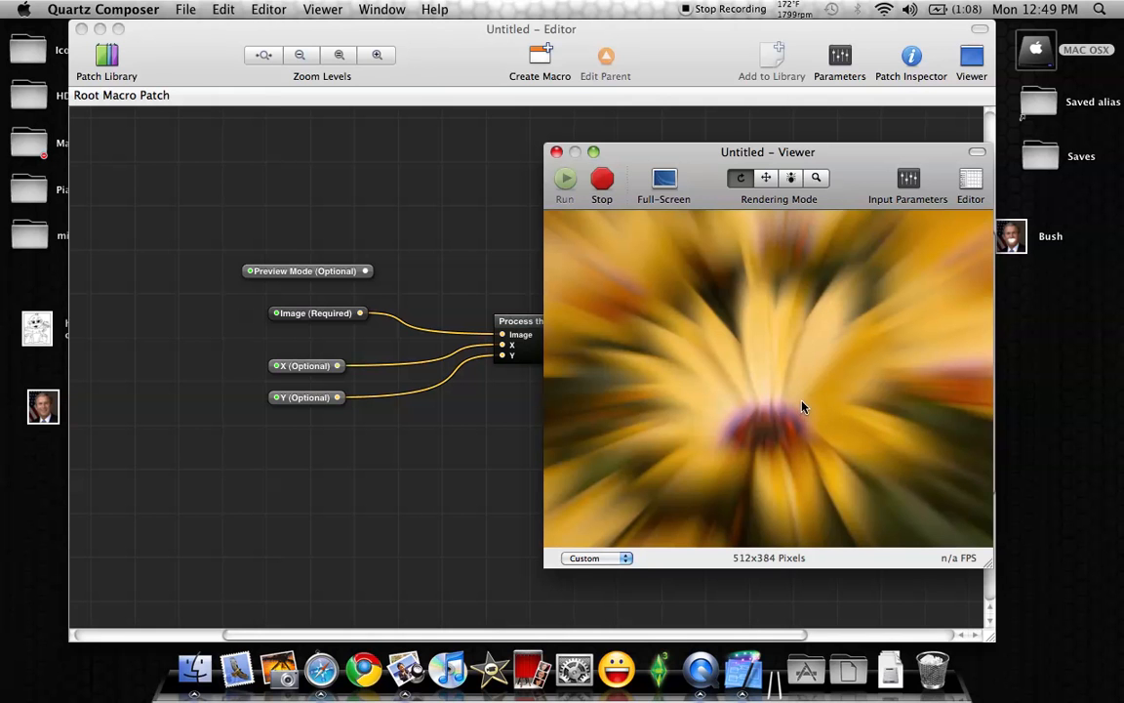
pyautogui.moveTo(688, 164); pyautogui.dragTo(689, 164)
pyautogui.moveTo(803, 166)
pyautogui.mouseDown()
pyautogui.moveTo(795, 156)
pyautogui.moveTo(808, 180)
pyautogui.mouseUp()
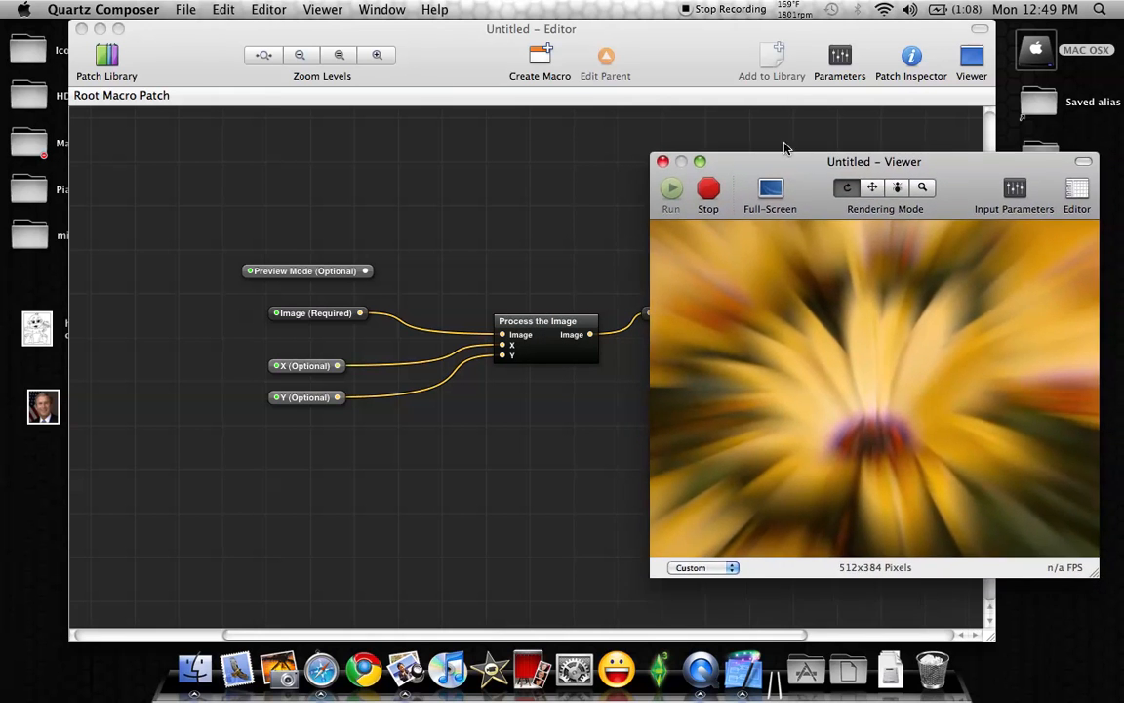
pyautogui.click(604, 51)
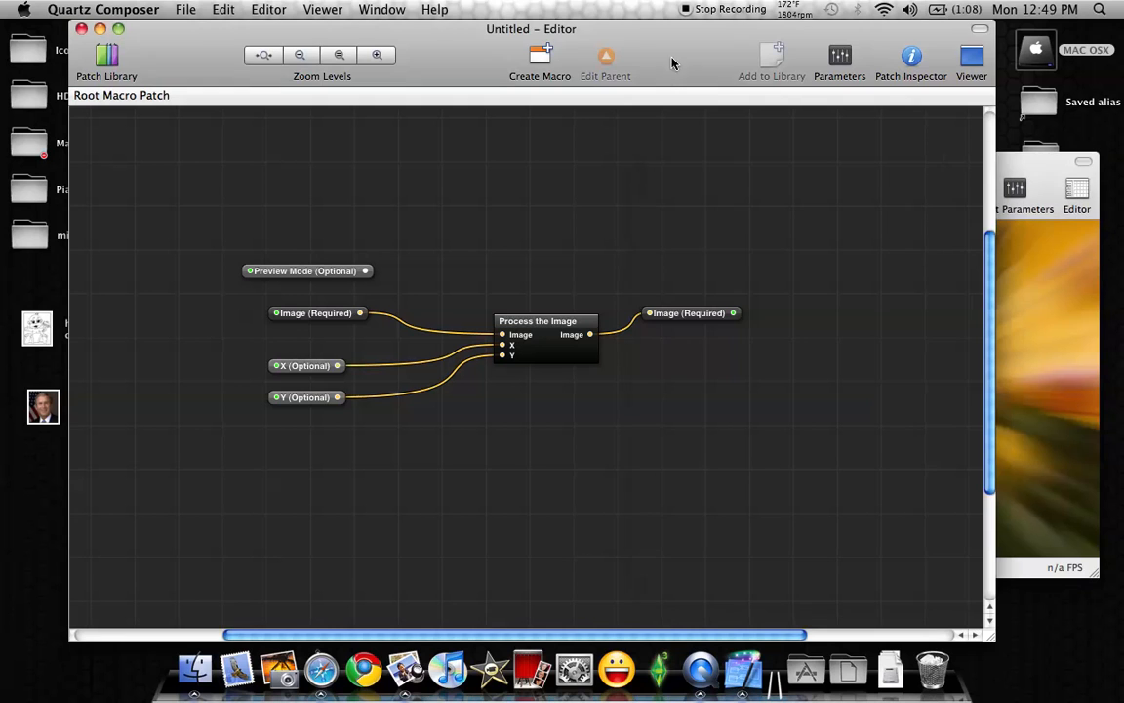
# Delete the X (Optional) and Y (Optional) input patches from the Root Macro Patch
pyautogui.moveTo(154, 340); pyautogui.dragTo(385, 513)
pyautogui.click(245, 344)
pyautogui.moveTo(261, 364); pyautogui.dragTo(415, 459)
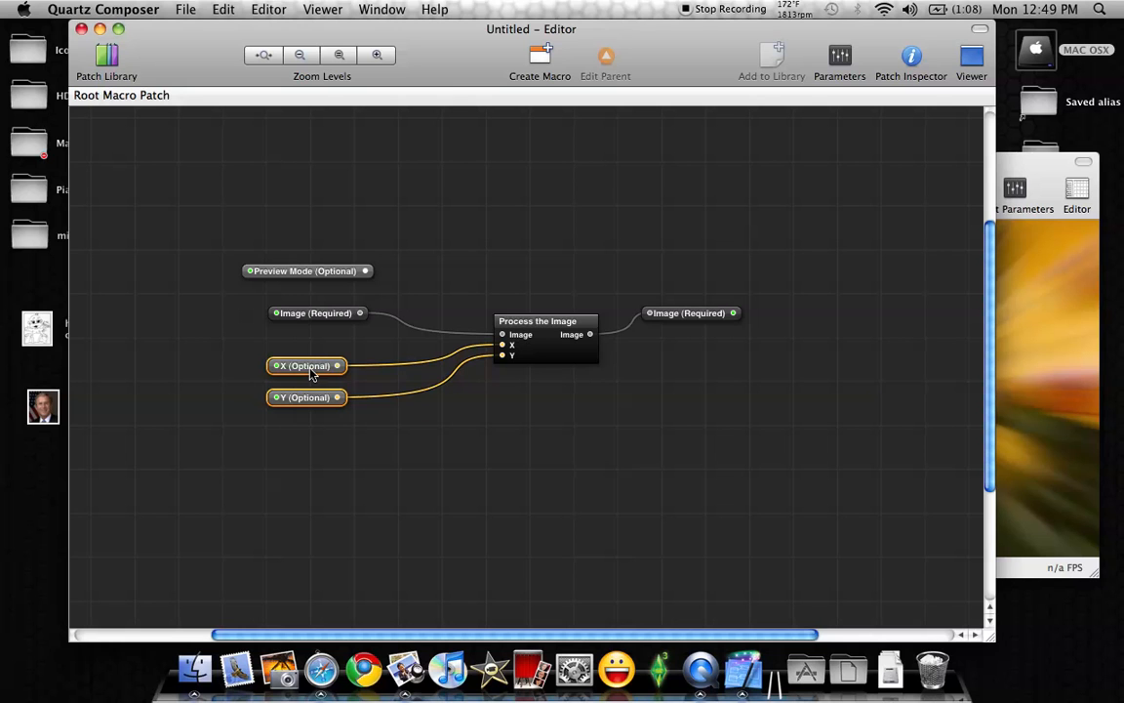
pyautogui.moveTo(311, 373)
pyautogui.press('Delete')
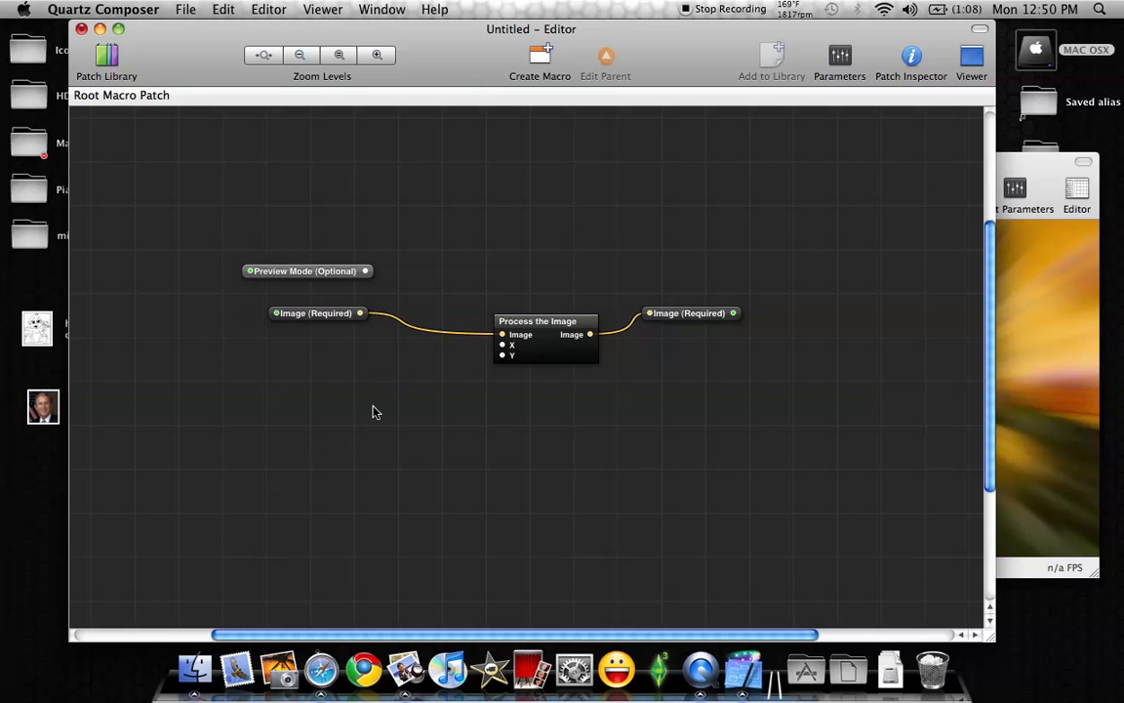
# Delete the Process the Image patch from the Root Macro Patch and bring the Editor window to the front
pyautogui.moveTo(544, 333); pyautogui.dragTo(520, 280)
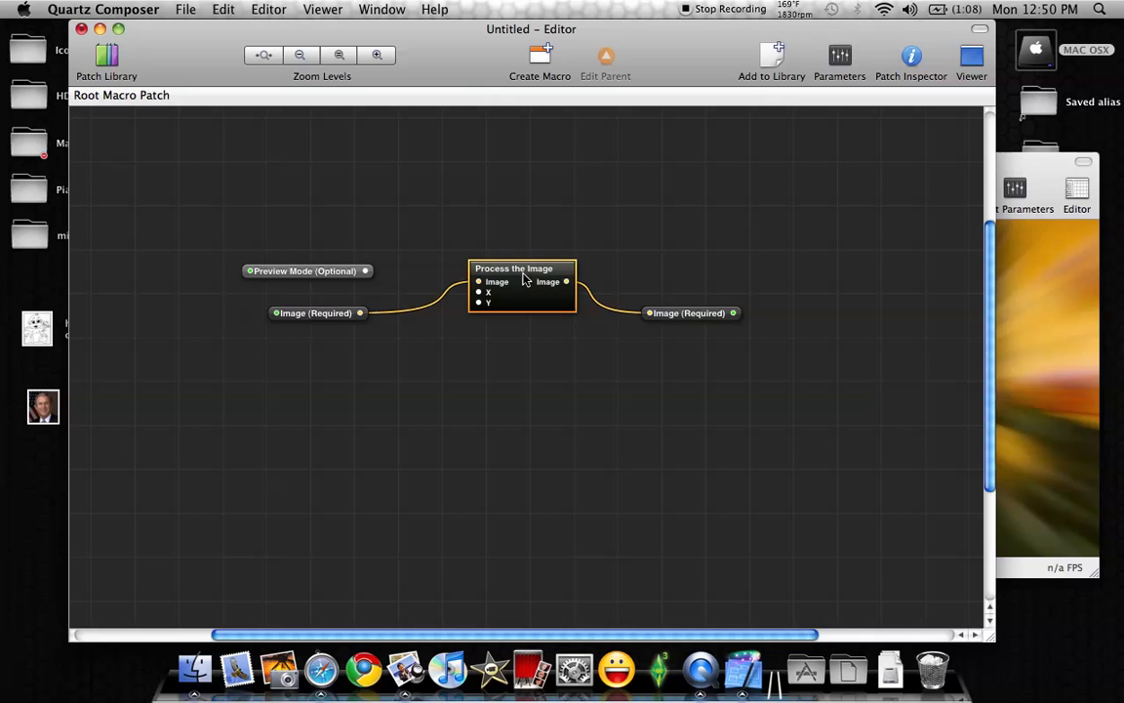
pyautogui.press('Delete')
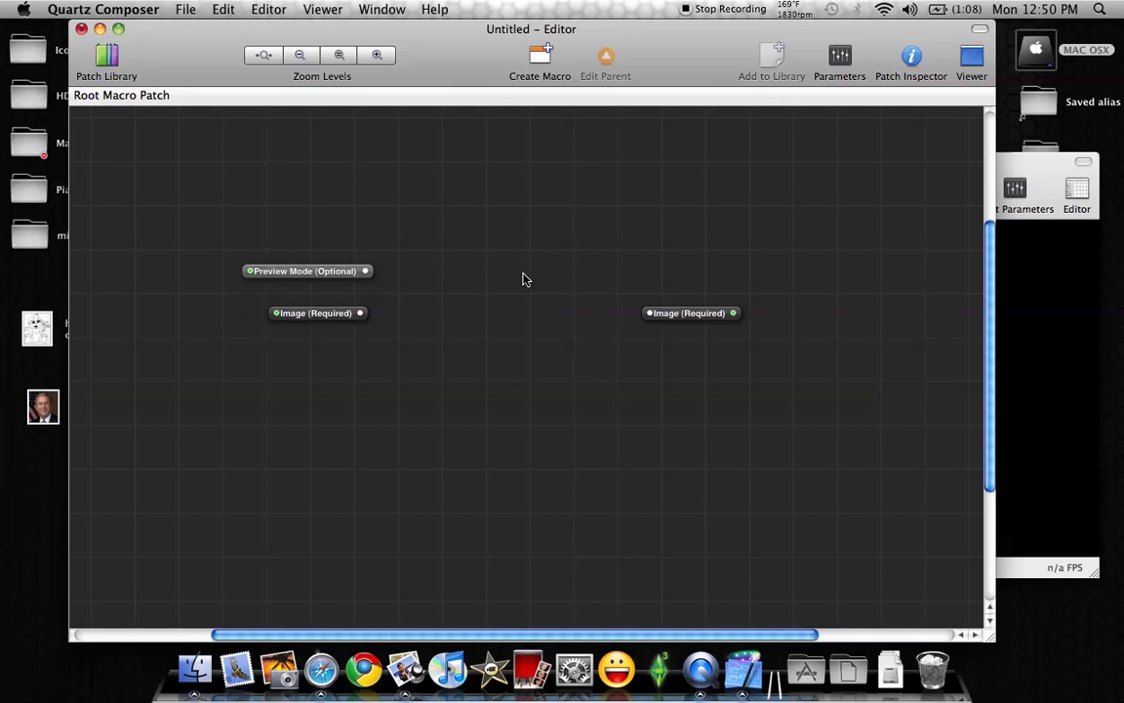
pyautogui.moveTo(1043, 167)
pyautogui.mouseDown()
pyautogui.moveTo(1037, 177)
pyautogui.moveTo(883, 173)
pyautogui.moveTo(1050, 169)
pyautogui.mouseUp()
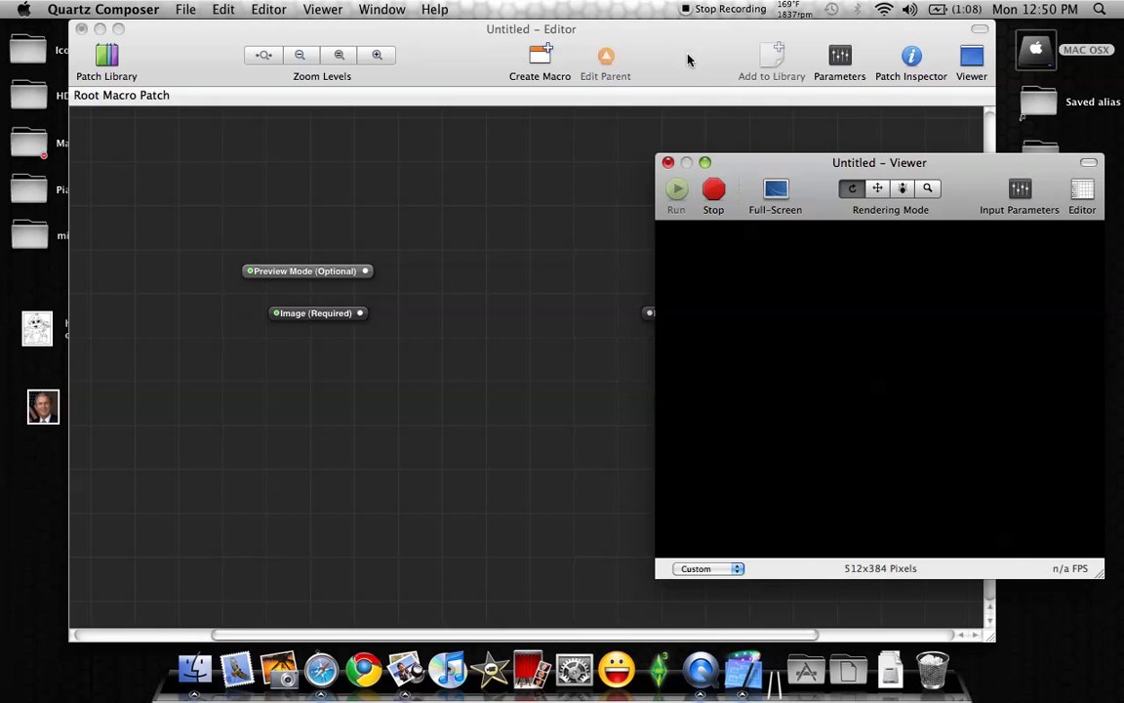
pyautogui.click(625, 43)
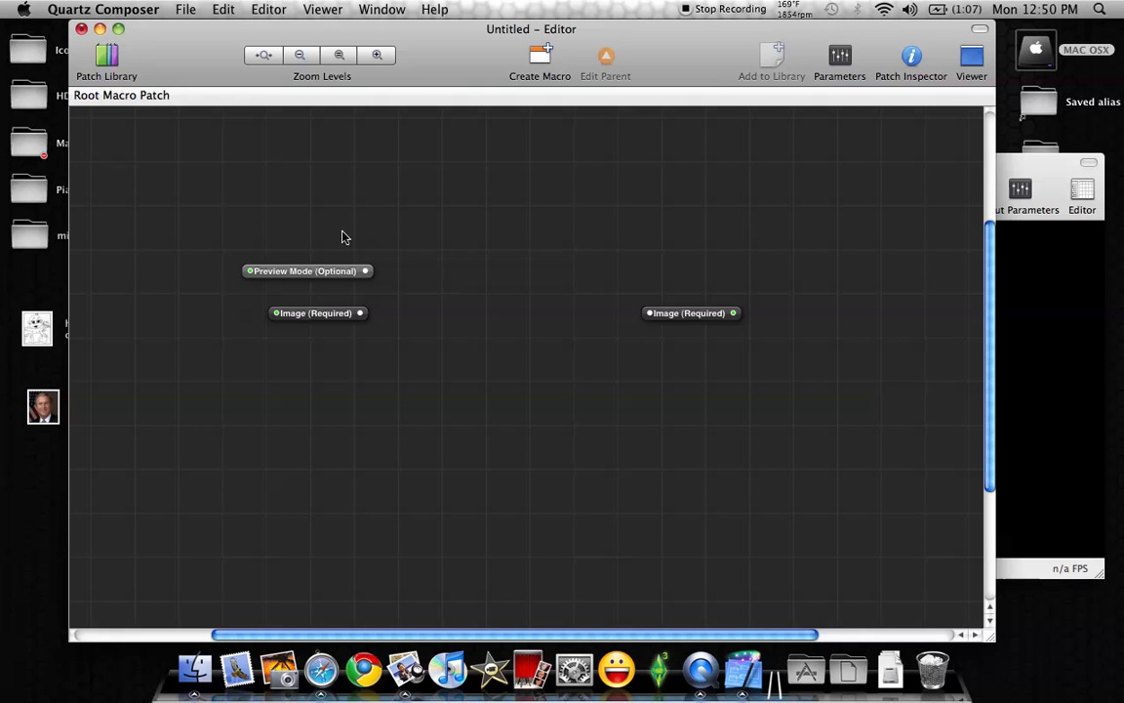
# Add a Render in Image patch from the library's Environment category and place it between the image input and output patches
pyautogui.click(108, 58)
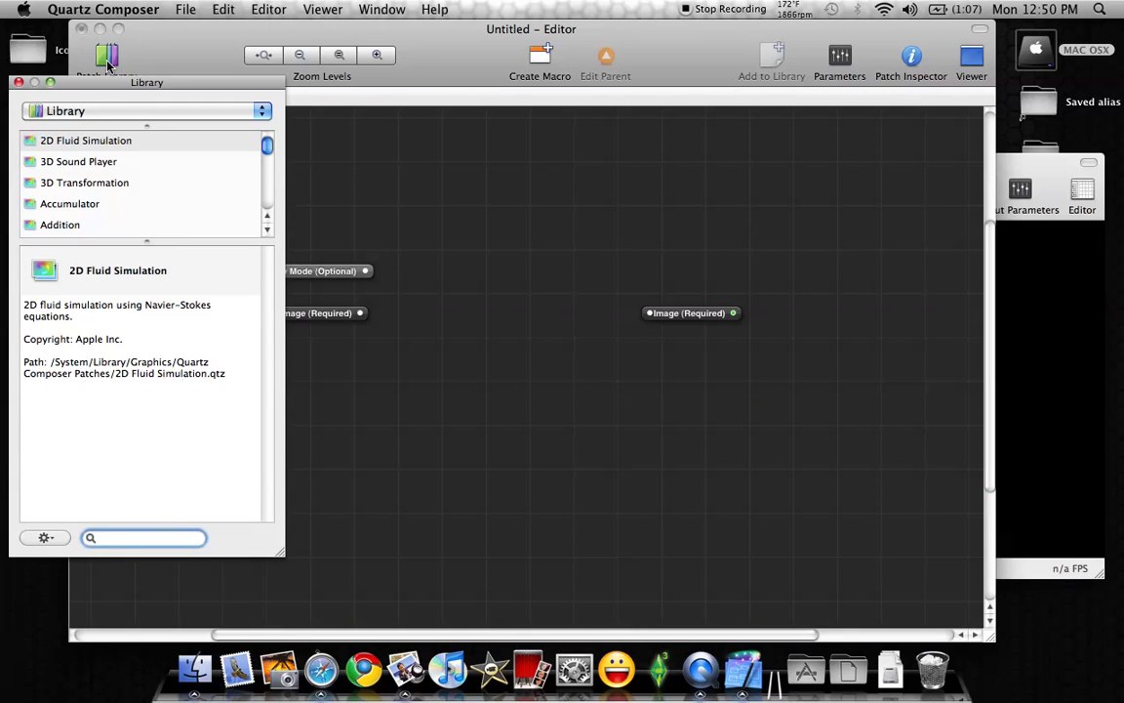
pyautogui.click(263, 114)
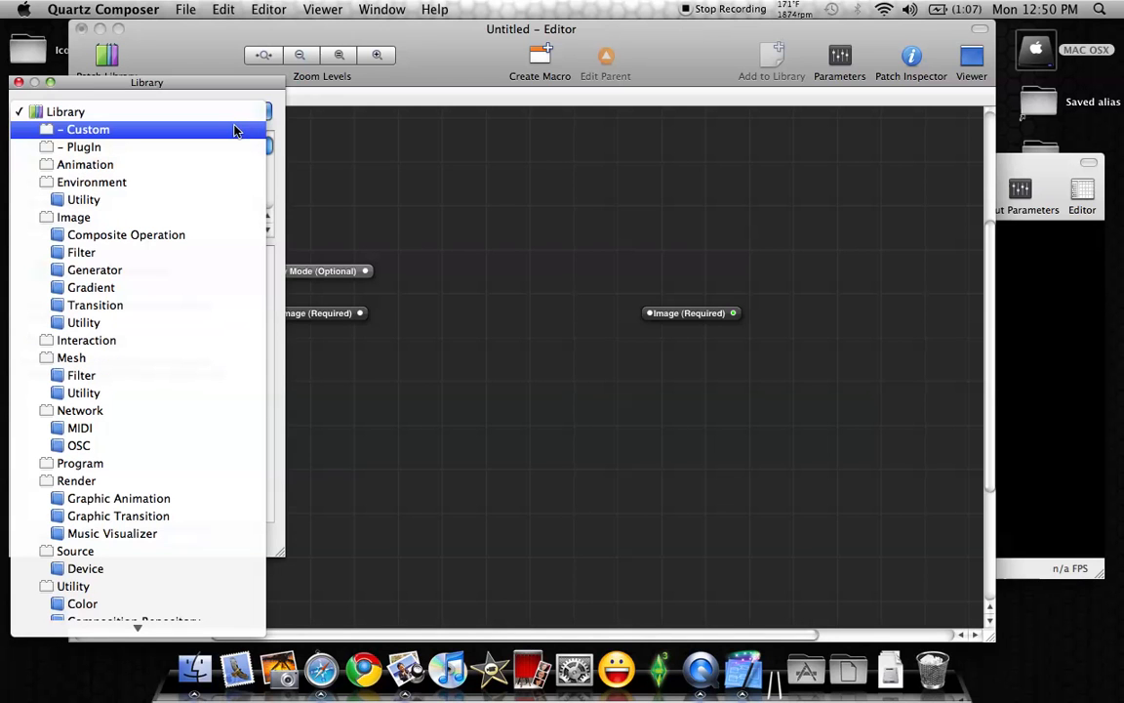
pyautogui.click(87, 183)
pyautogui.scroll(-1, 85, 183)
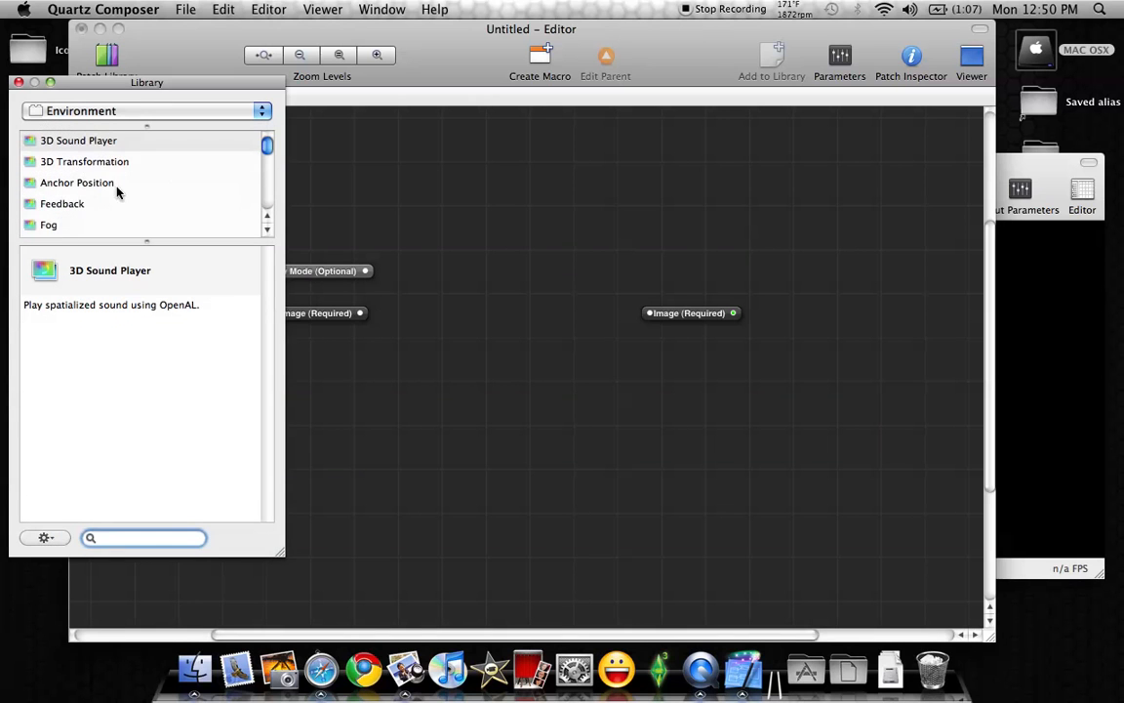
pyautogui.moveTo(270, 148); pyautogui.dragTo(269, 199)
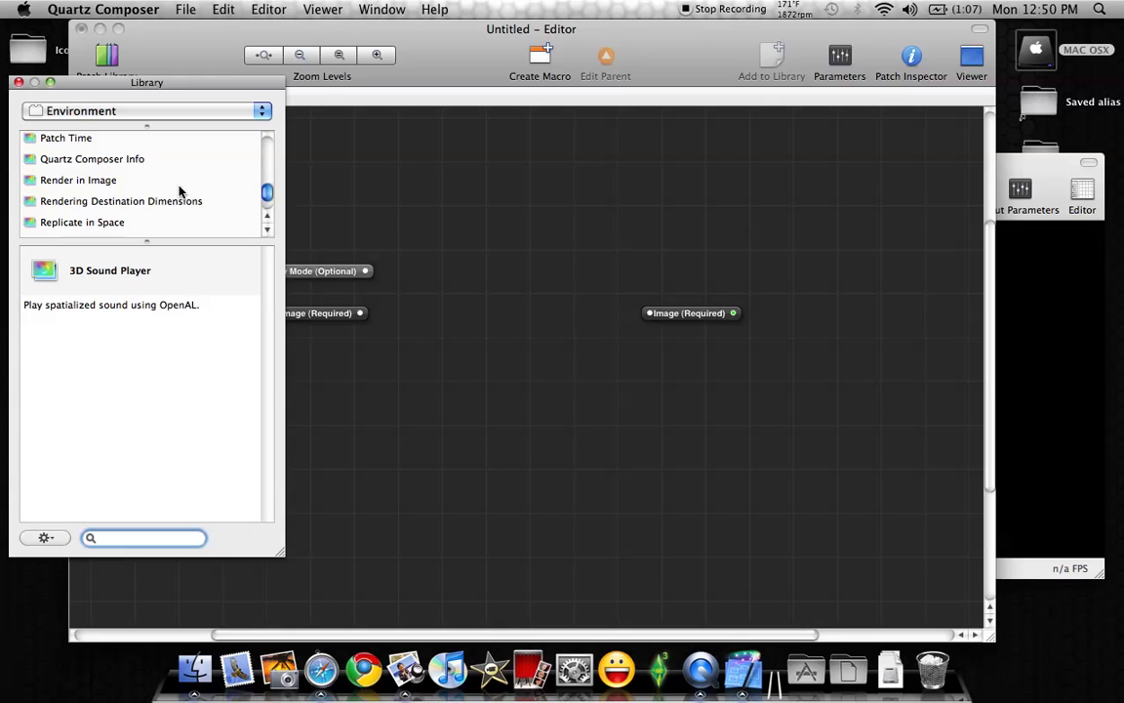
pyautogui.doubleClick(60, 182)
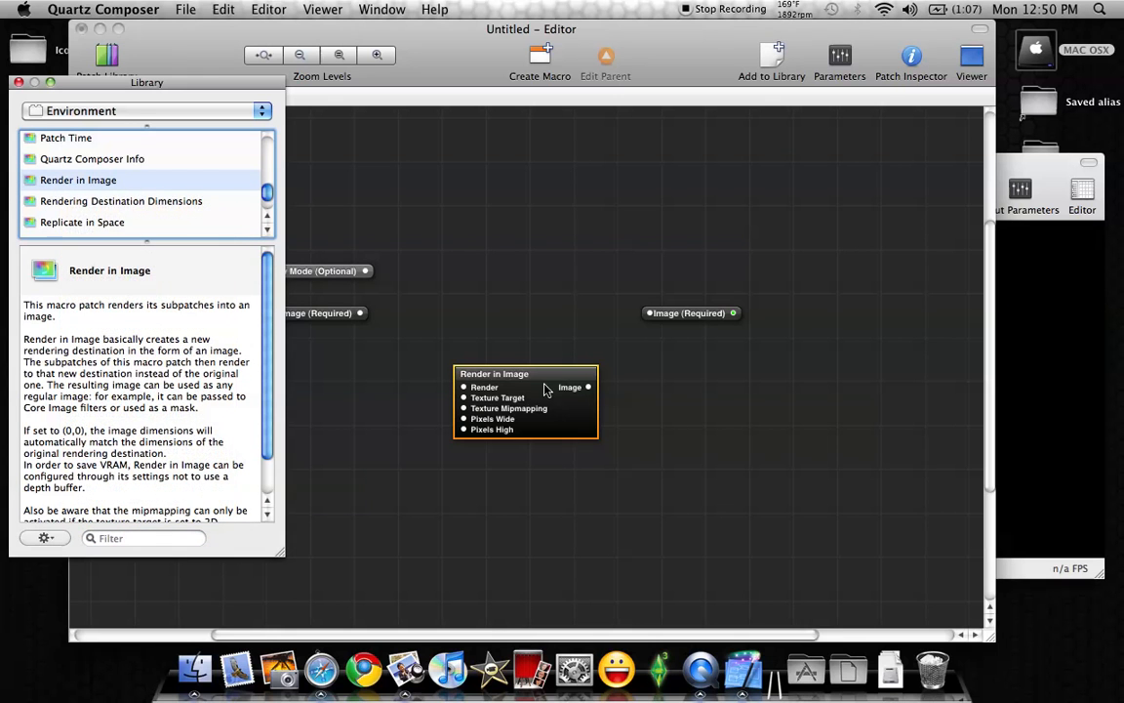
pyautogui.click(18, 82)
pyautogui.moveTo(578, 429); pyautogui.dragTo(563, 315)
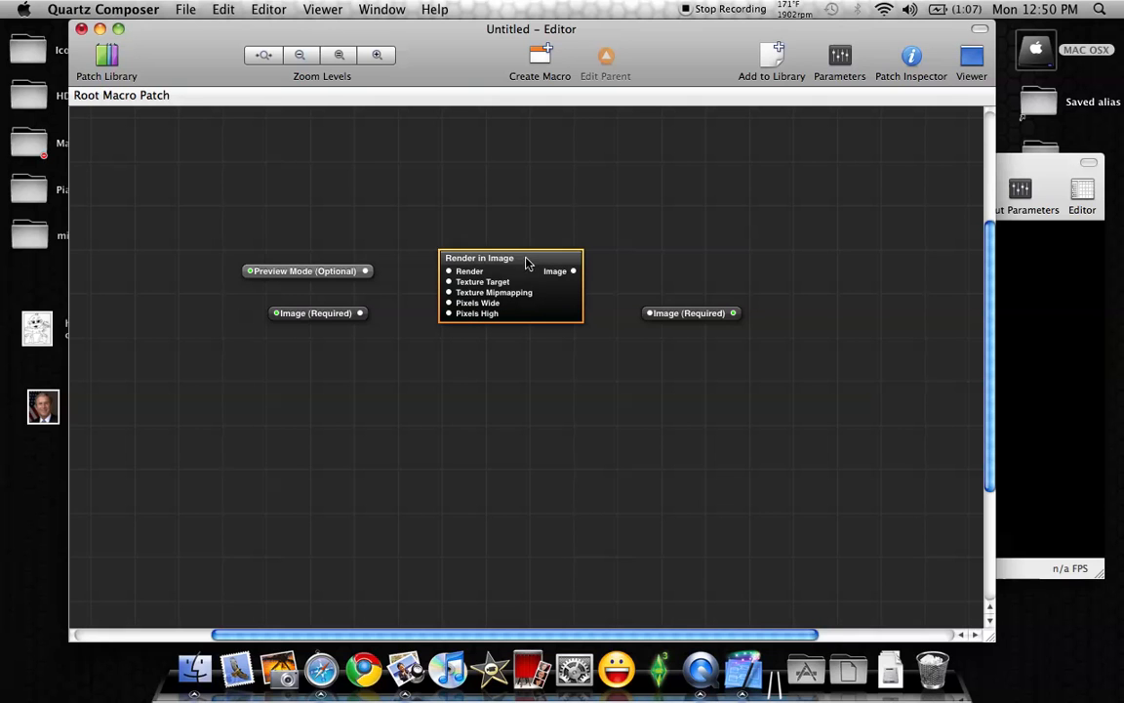
pyautogui.doubleClick(530, 259)
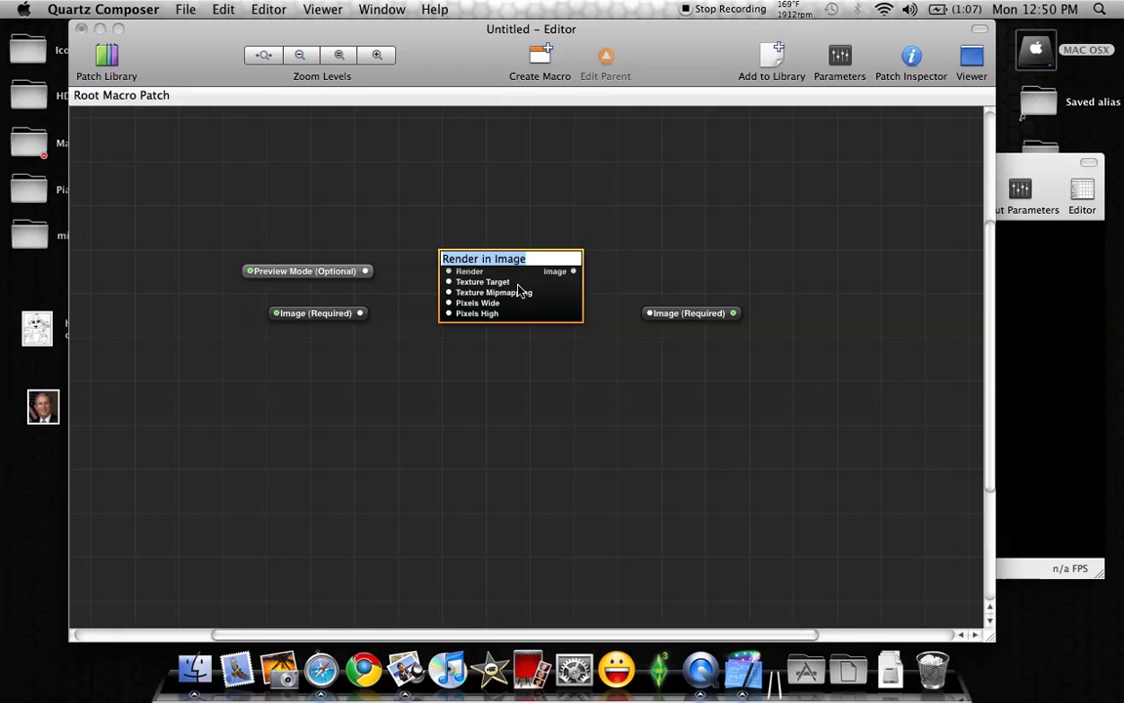
pyautogui.click(520, 291)
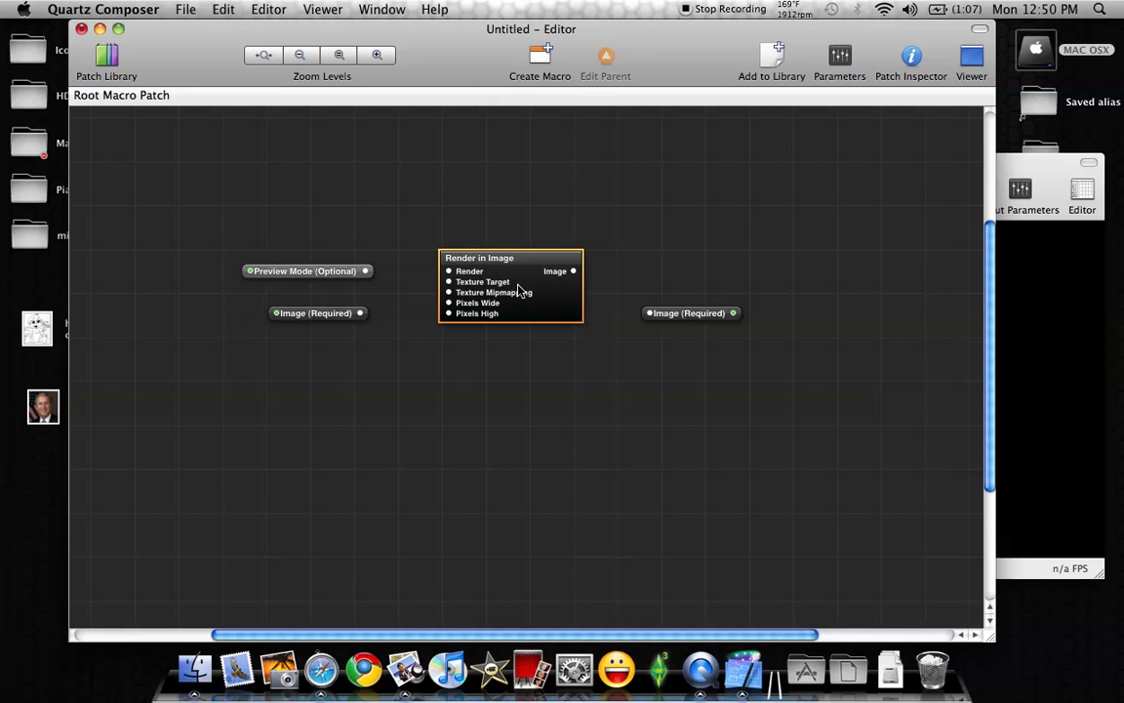
pyautogui.doubleClick(558, 316)
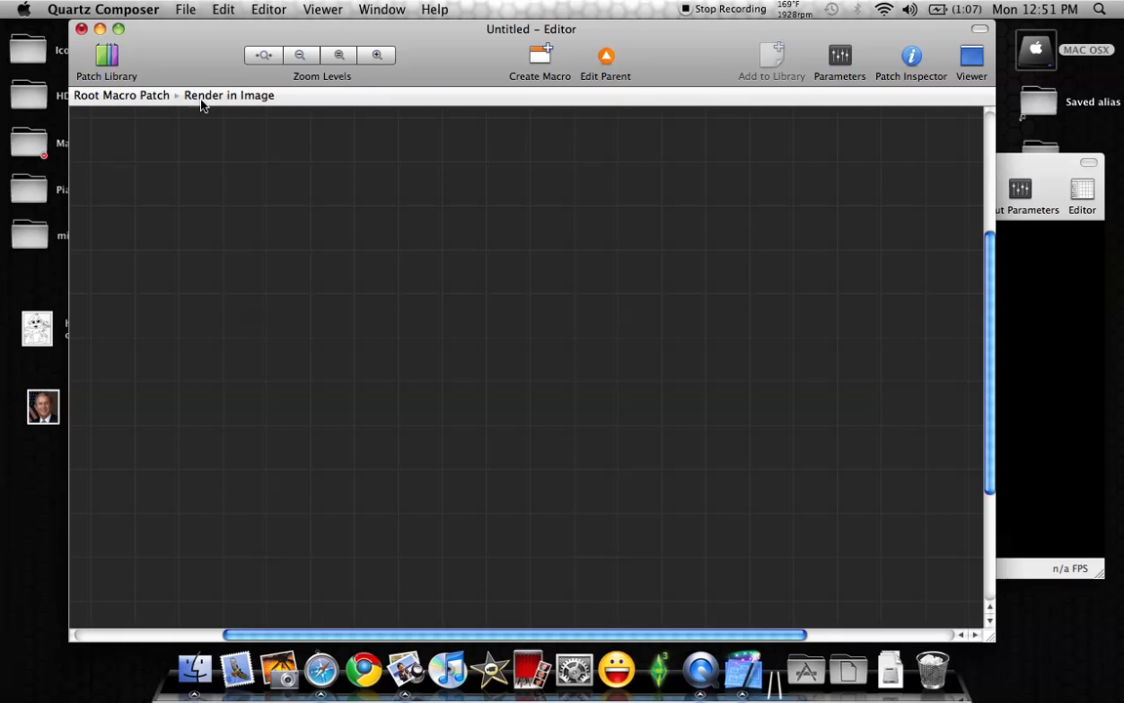
pyautogui.click(118, 100)
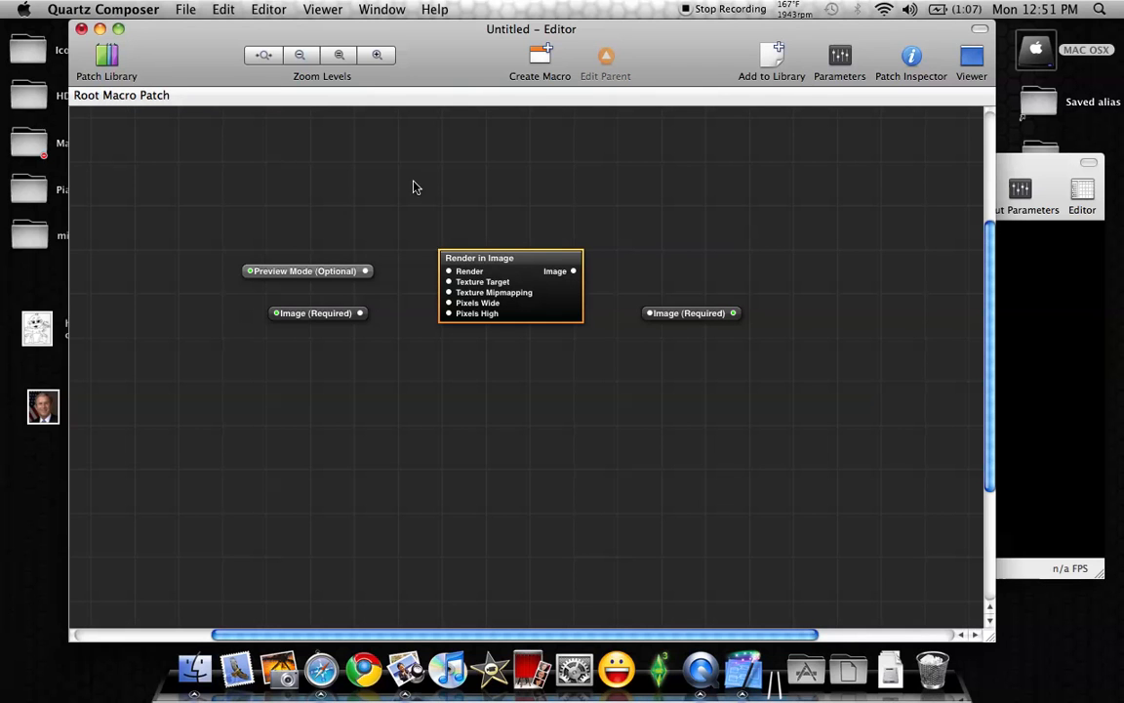
# Open the Render in Image macro for editing and add a Clear patch from the library's Render category
pyautogui.doubleClick(562, 321)
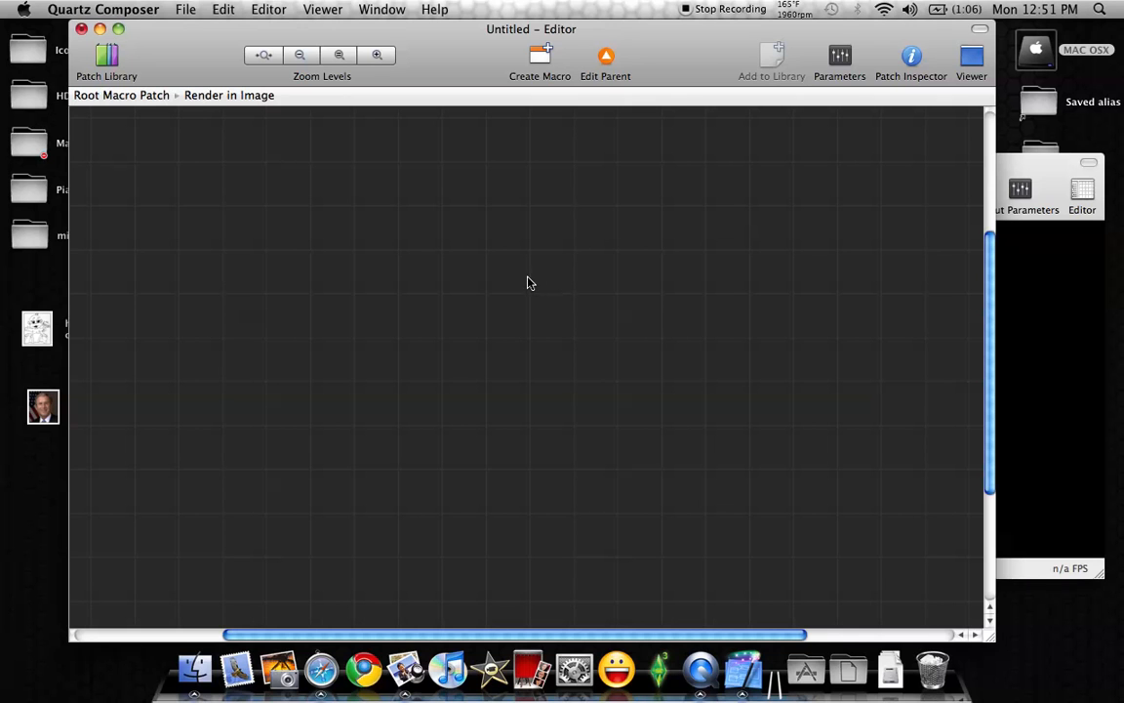
pyautogui.click(107, 58)
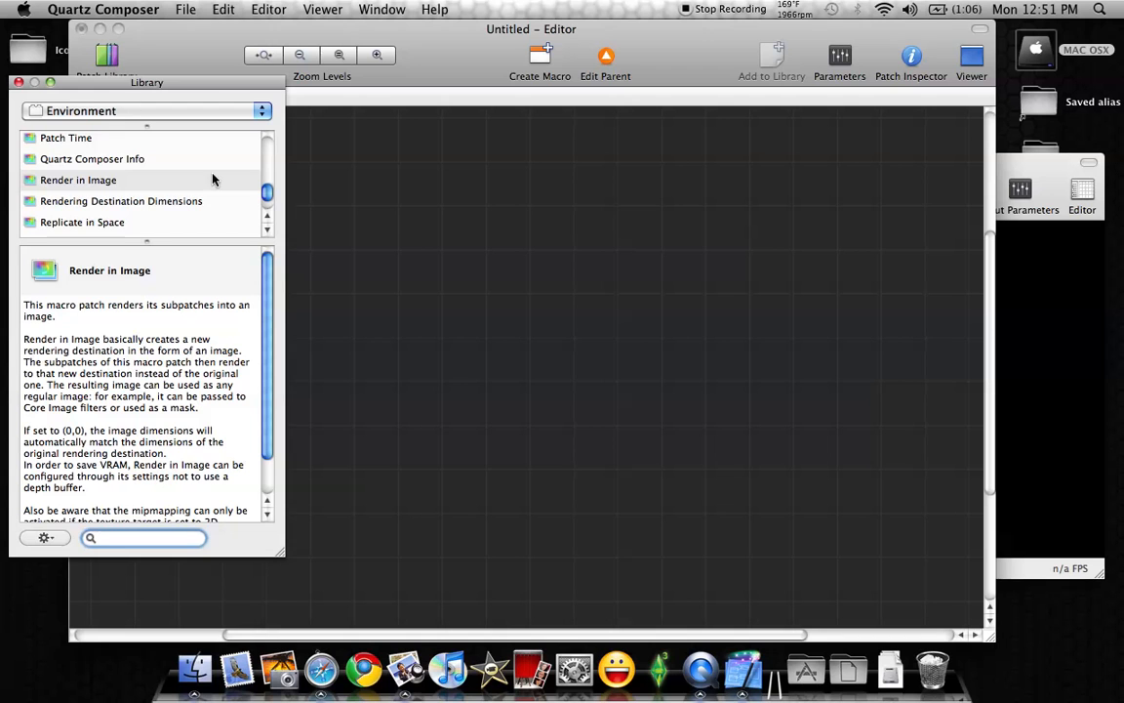
pyautogui.click(259, 114)
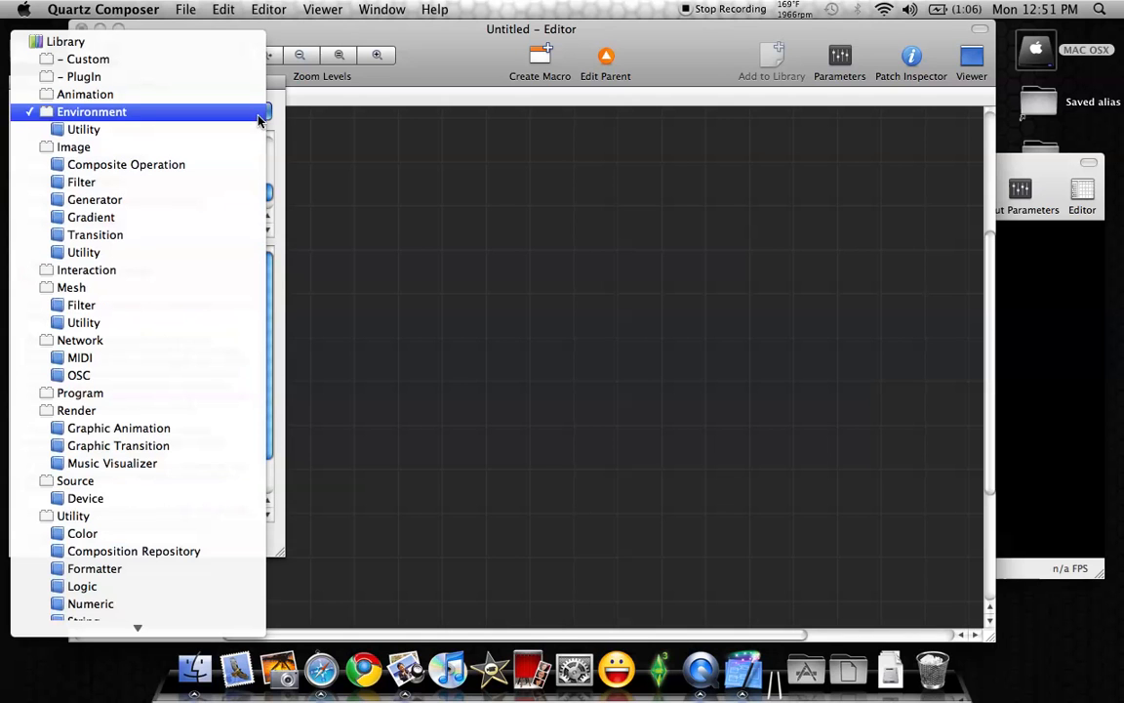
pyautogui.click(78, 411)
pyautogui.scroll(5, 235, 168)
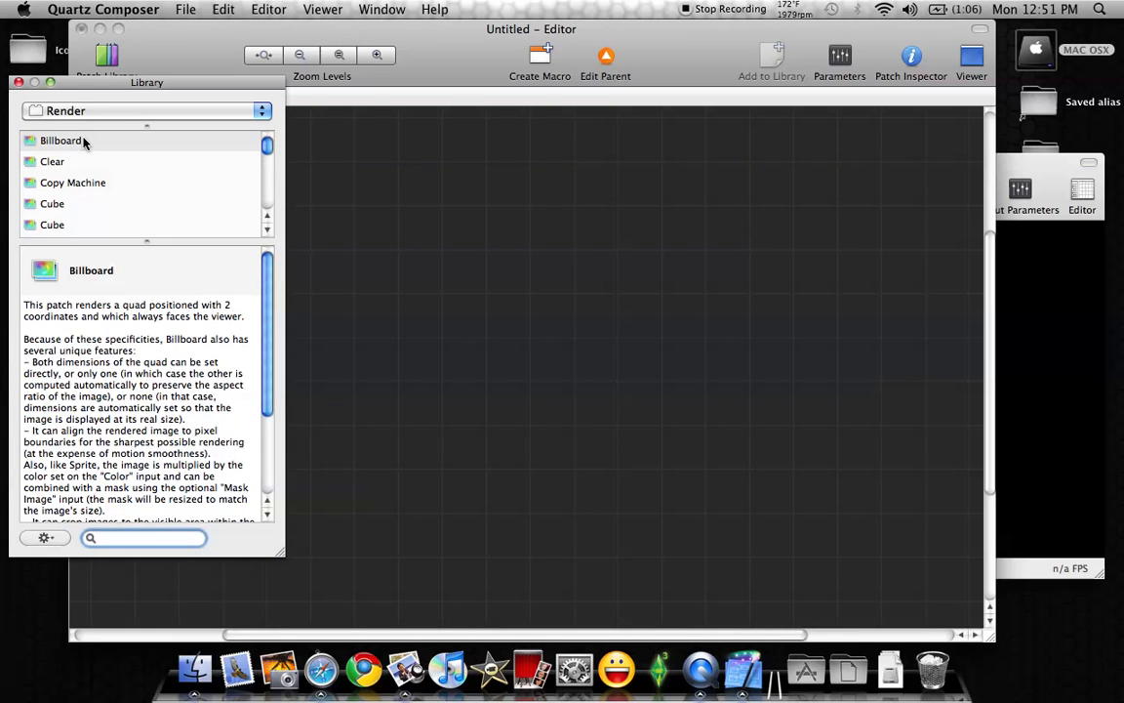
pyautogui.doubleClick(53, 162)
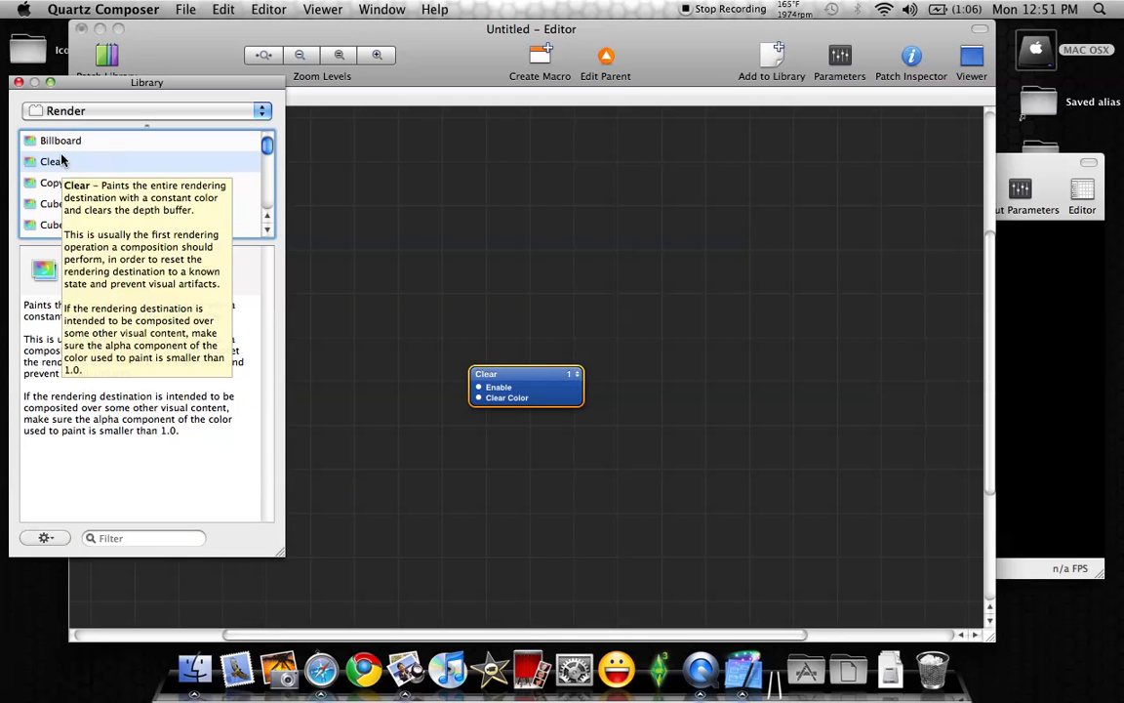
# Add two Billboard patches to the Render in Image macro and close the patch library
pyautogui.click(65, 142)
pyautogui.doubleClick(67, 142)
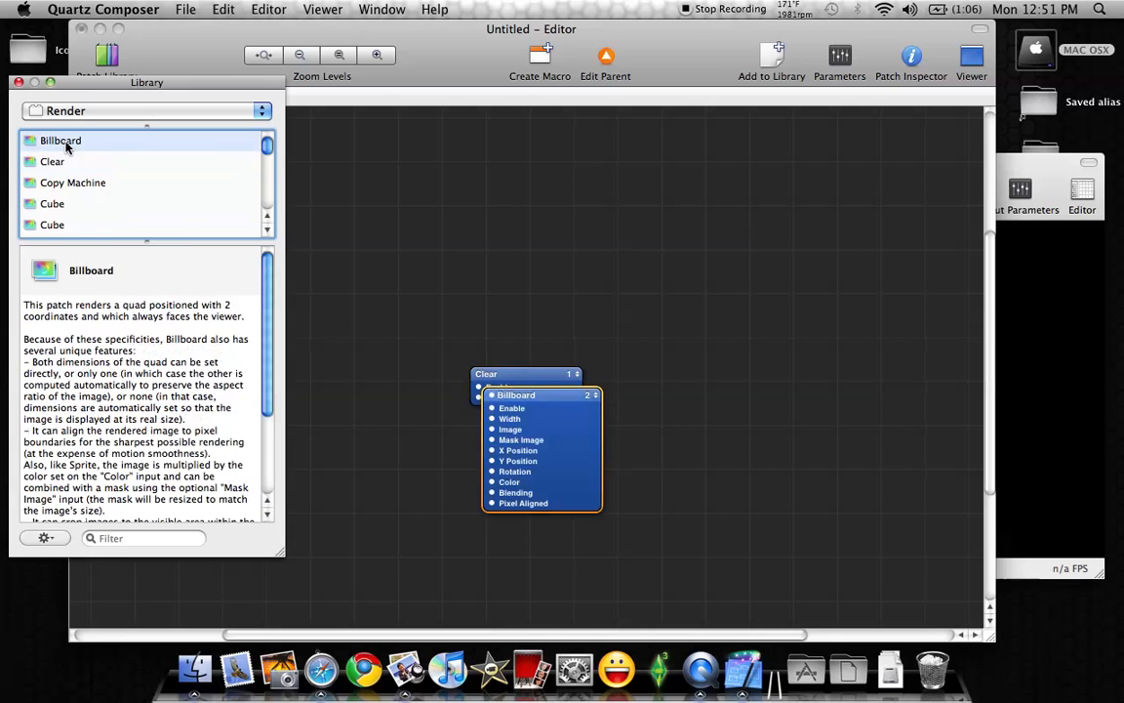
pyautogui.doubleClick(66, 144)
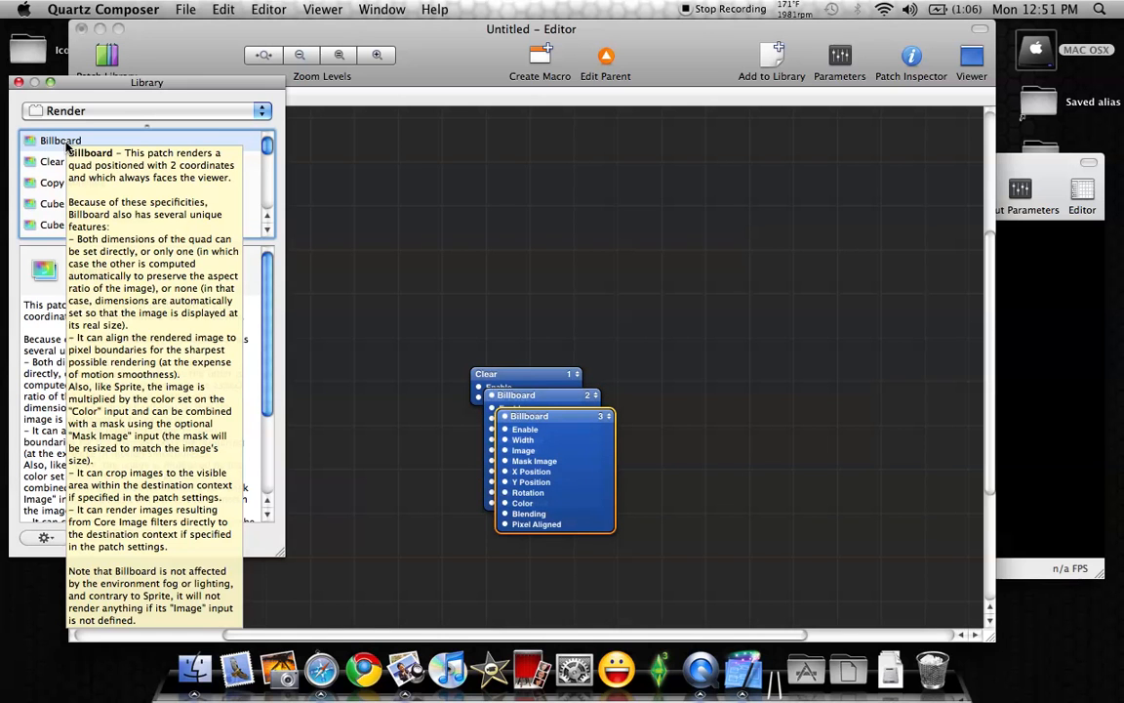
pyautogui.click(19, 83)
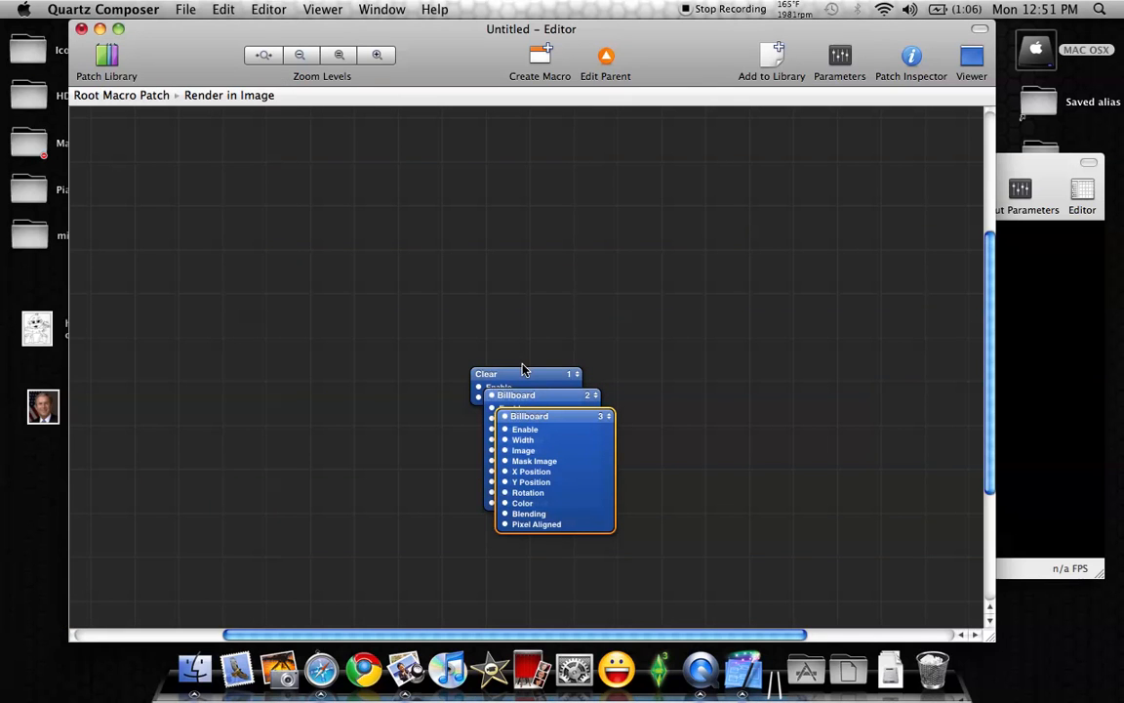
# Arrange the patches in a vertical column with Clear above Billboard 2 and Billboard 3
pyautogui.moveTo(548, 365); pyautogui.dragTo(576, 188)
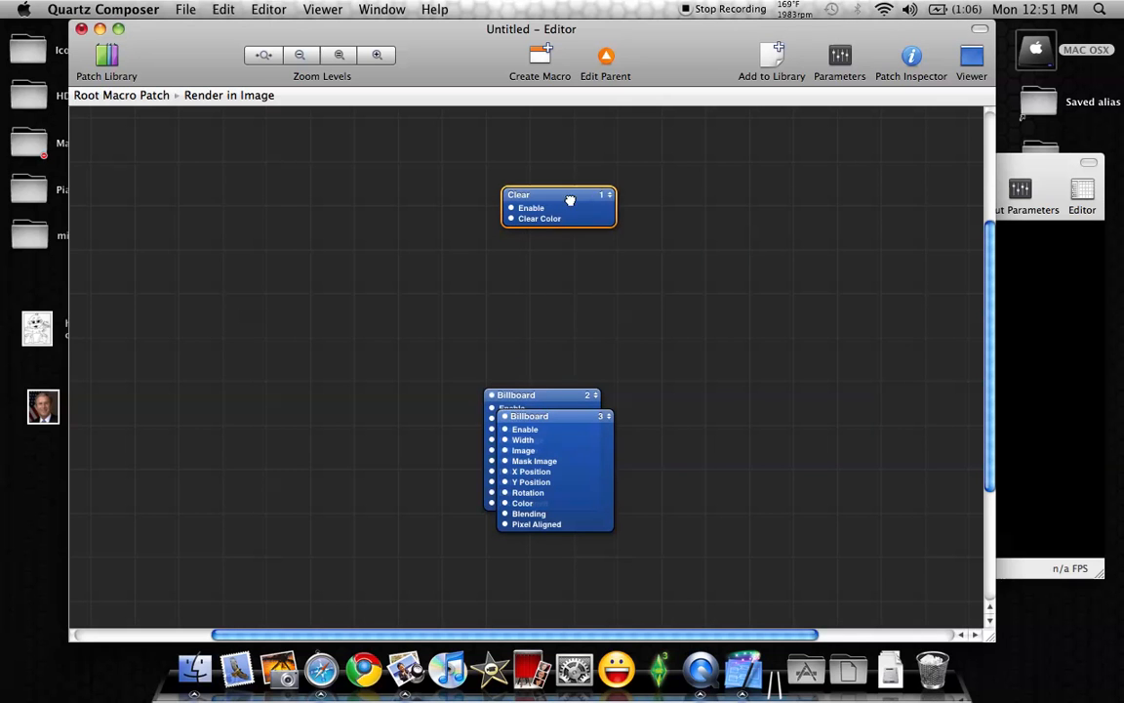
pyautogui.moveTo(562, 399); pyautogui.dragTo(579, 269)
pyautogui.moveTo(567, 427); pyautogui.dragTo(572, 420)
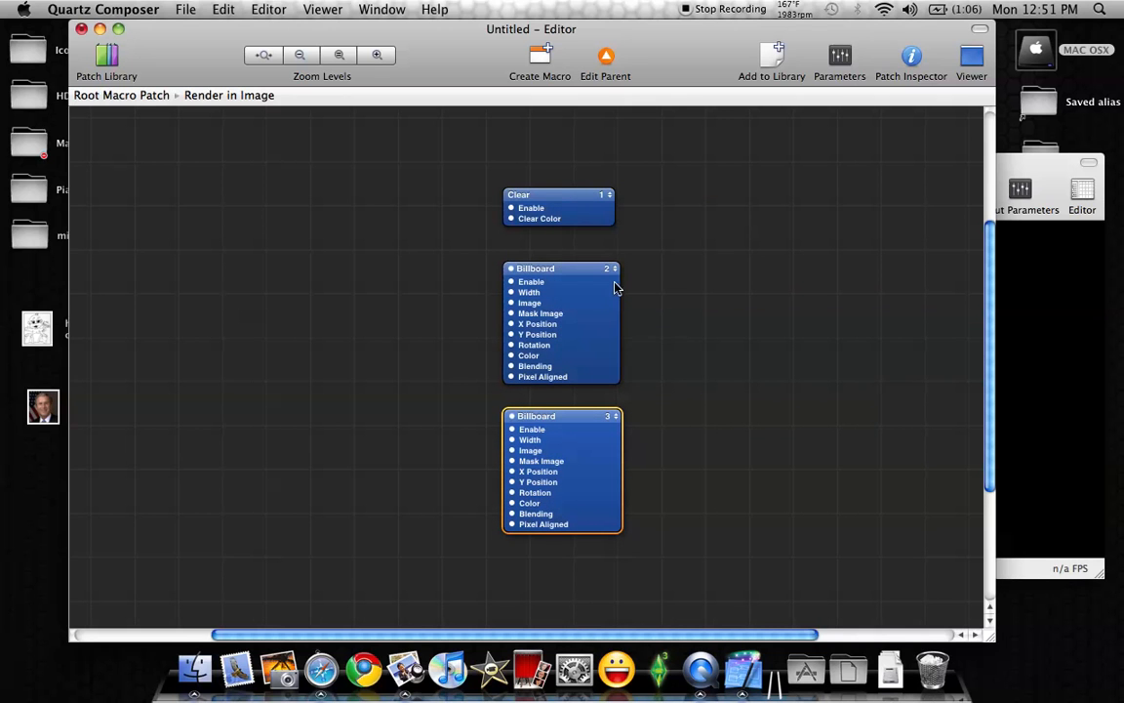
pyautogui.click(423, 306)
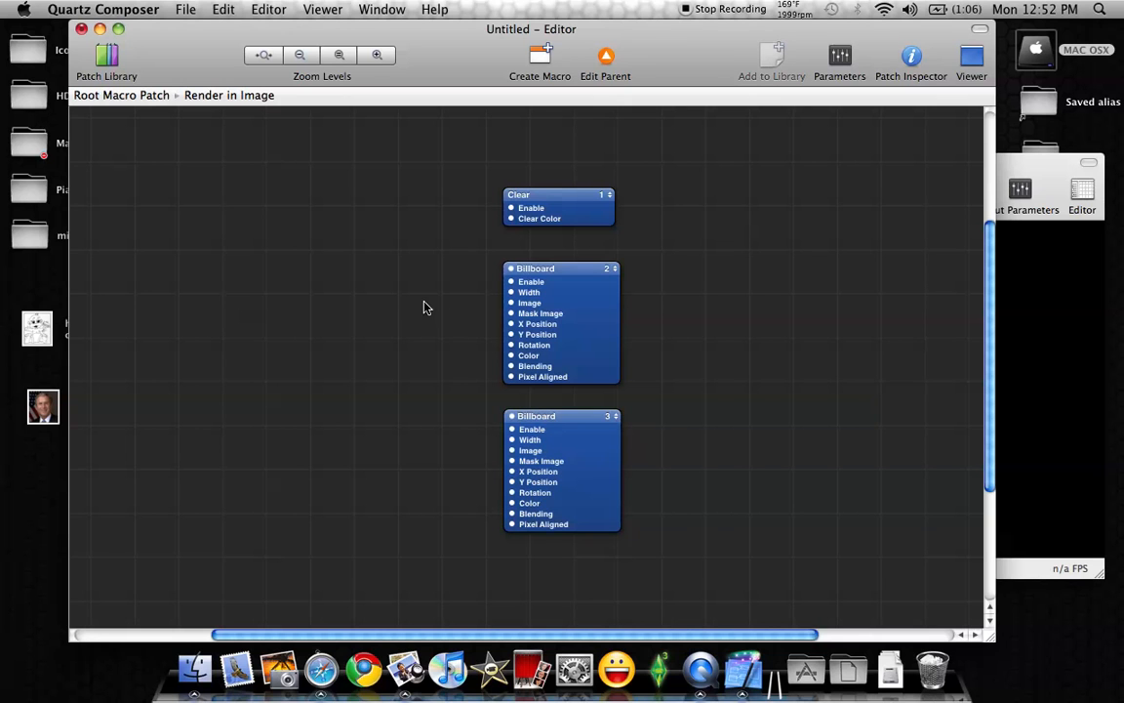
# Insert an input splitter for the Image input of Billboard 2 and place it level with that input
pyautogui.rightClick(579, 303)
pyautogui.moveTo(639, 361)
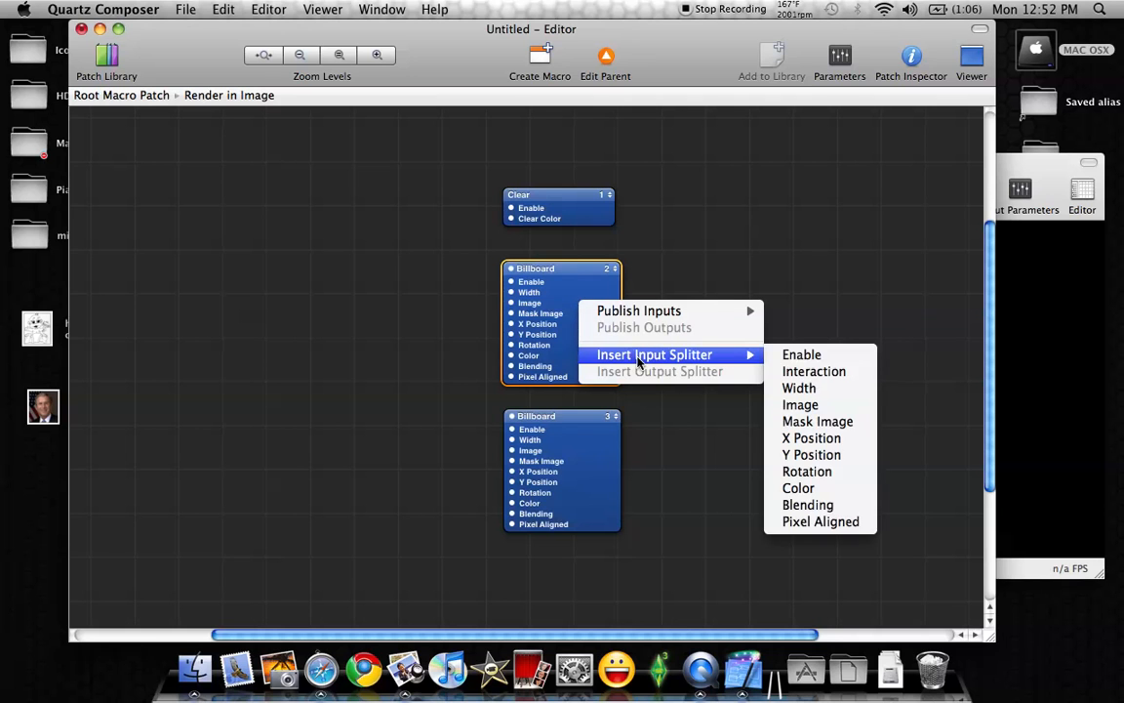
pyautogui.click(799, 405)
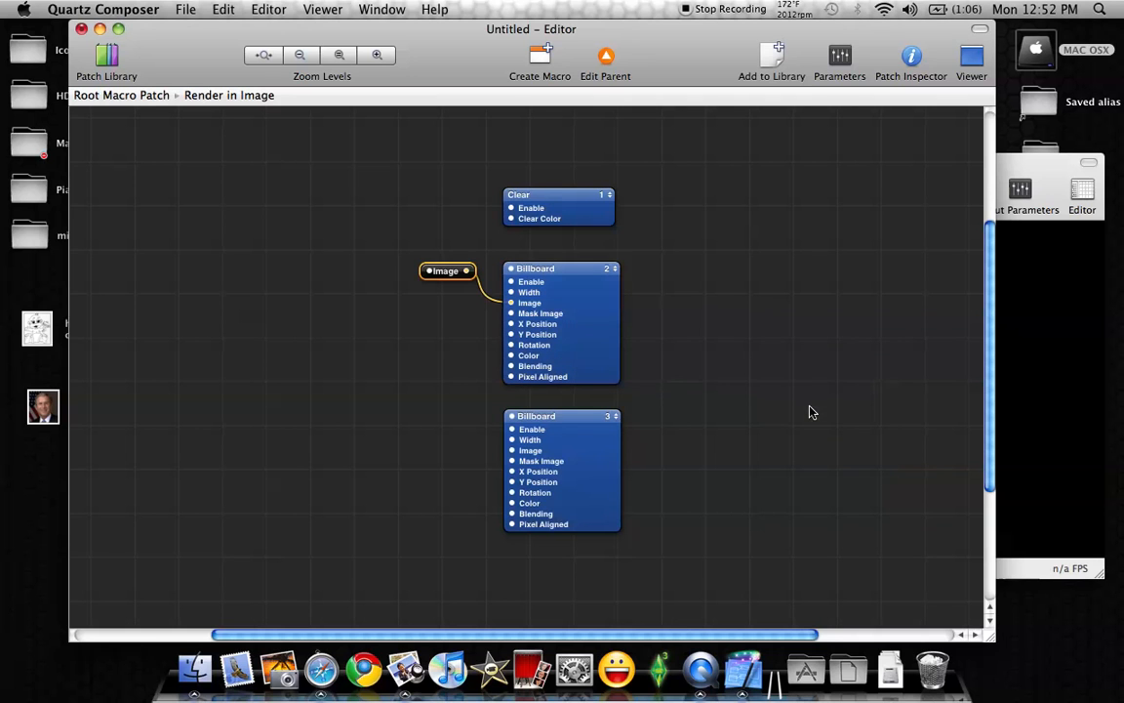
pyautogui.moveTo(456, 273); pyautogui.dragTo(366, 302)
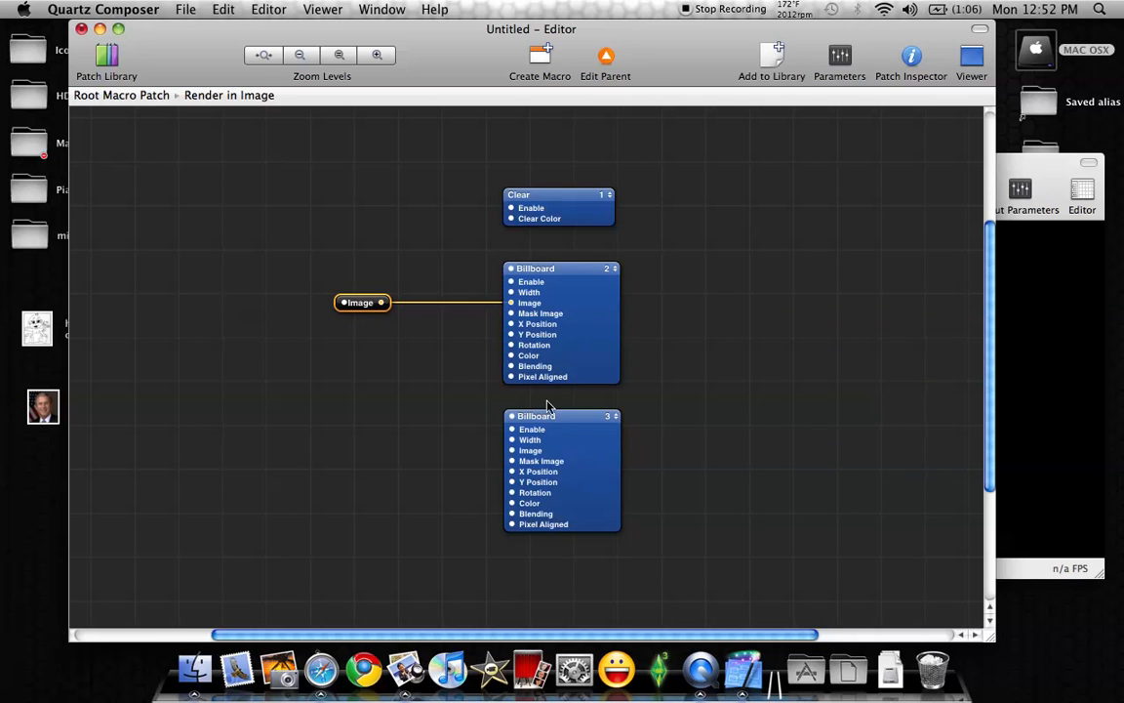
# Insert an input splitter for the Image input of Billboard 3 and place it level with that input
pyautogui.rightClick(581, 486)
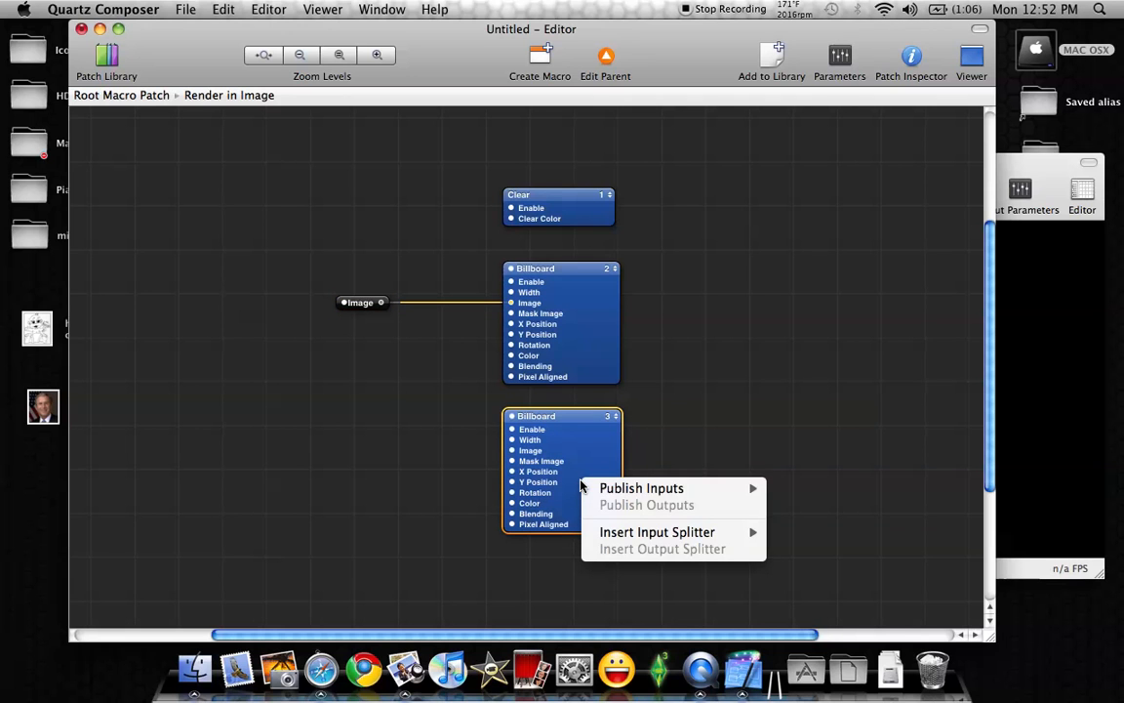
pyautogui.moveTo(585, 493)
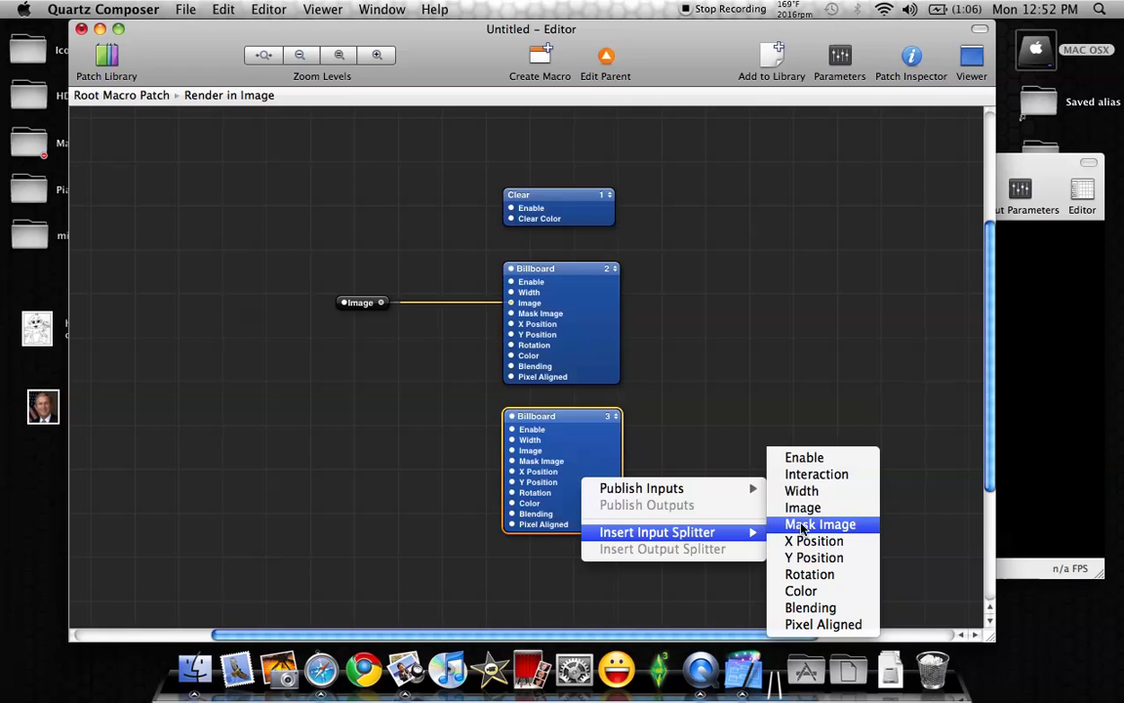
pyautogui.click(802, 509)
pyautogui.moveTo(447, 426); pyautogui.dragTo(350, 457)
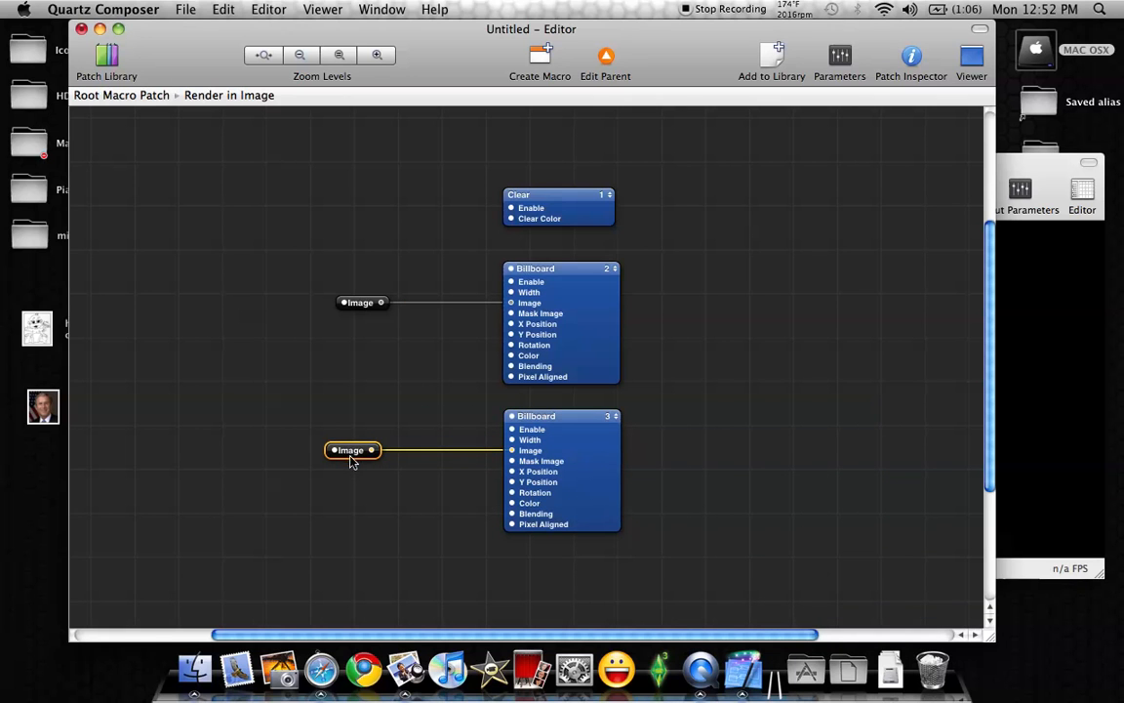
# Rename the Image splitter feeding Billboard 2 as Background Image
pyautogui.click(360, 305)
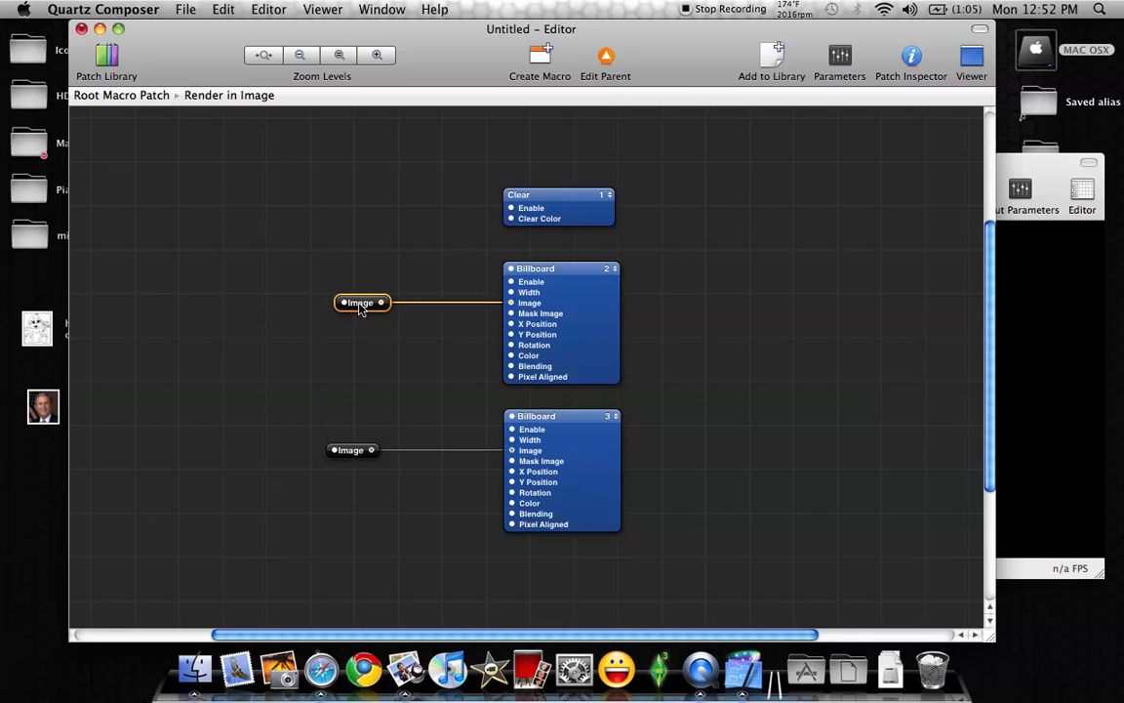
pyautogui.doubleClick(356, 304)
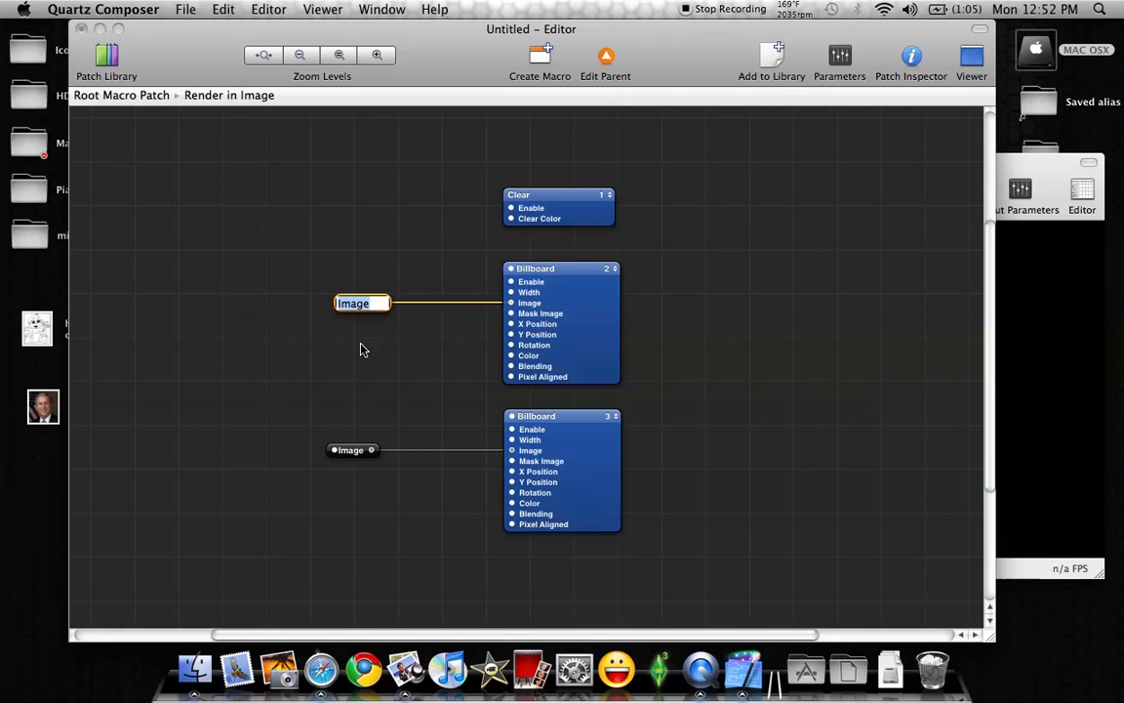
pyautogui.write('Backgrou')
pyautogui.write('nd Image')
pyautogui.press('Return')
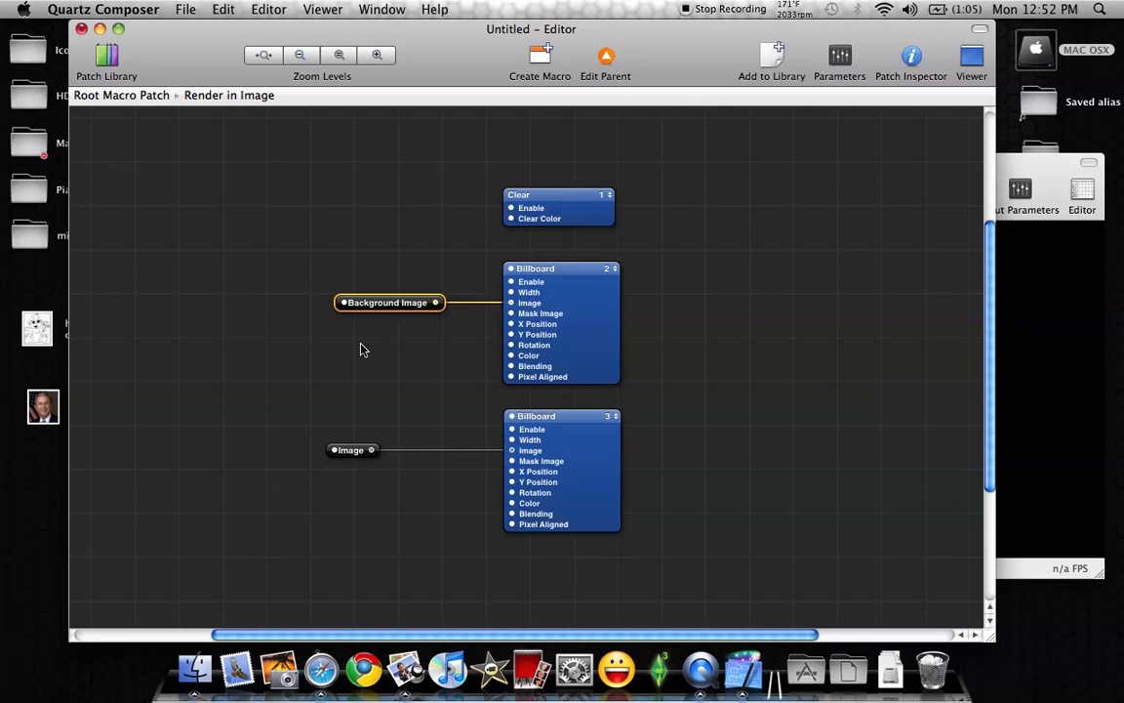
# Reposition the Image splitter slightly and move the Background Image splitter farther from Billboard 2
pyautogui.click(357, 451)
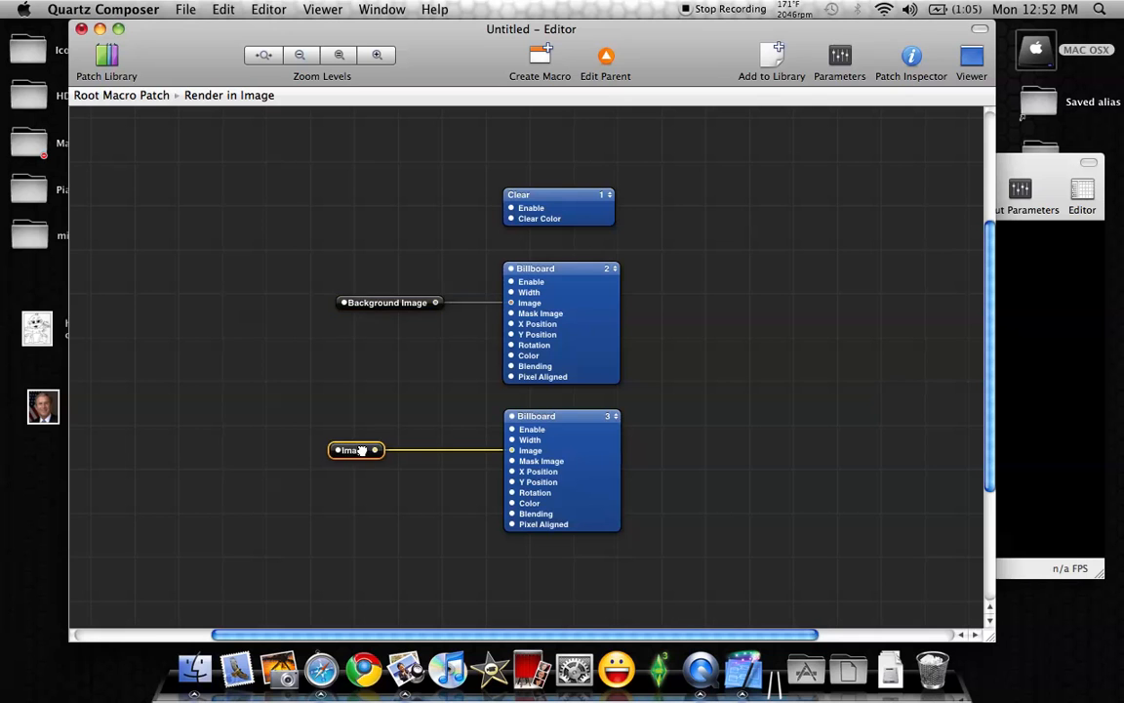
pyautogui.moveTo(380, 309); pyautogui.dragTo(344, 307)
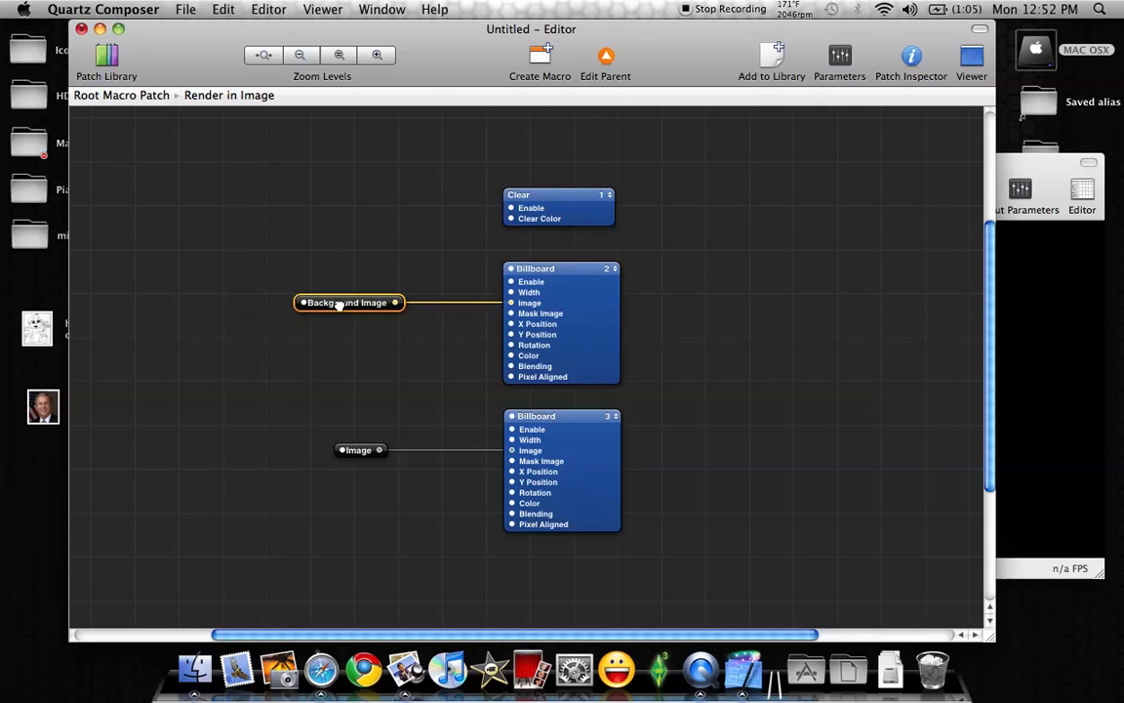
# Set the width of Billboard 2 to 2 and choose its blending mode
pyautogui.click(593, 306)
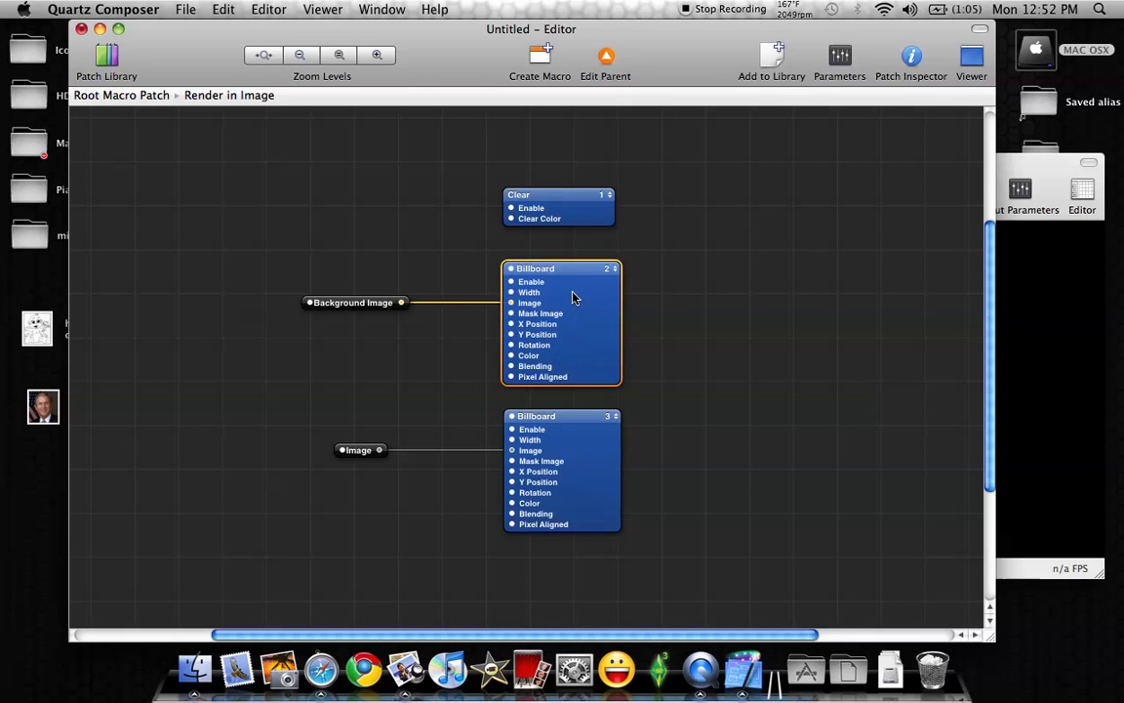
pyautogui.click(839, 60)
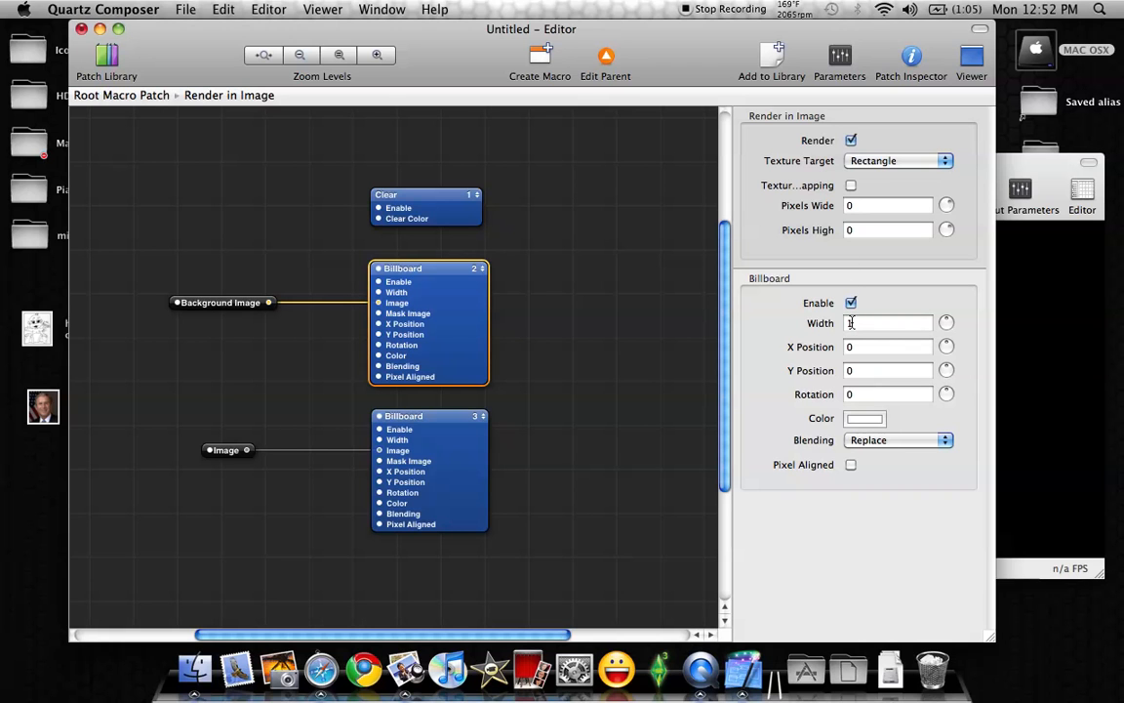
pyautogui.write('1')
pyautogui.doubleClick(861, 327)
pyautogui.write('2')
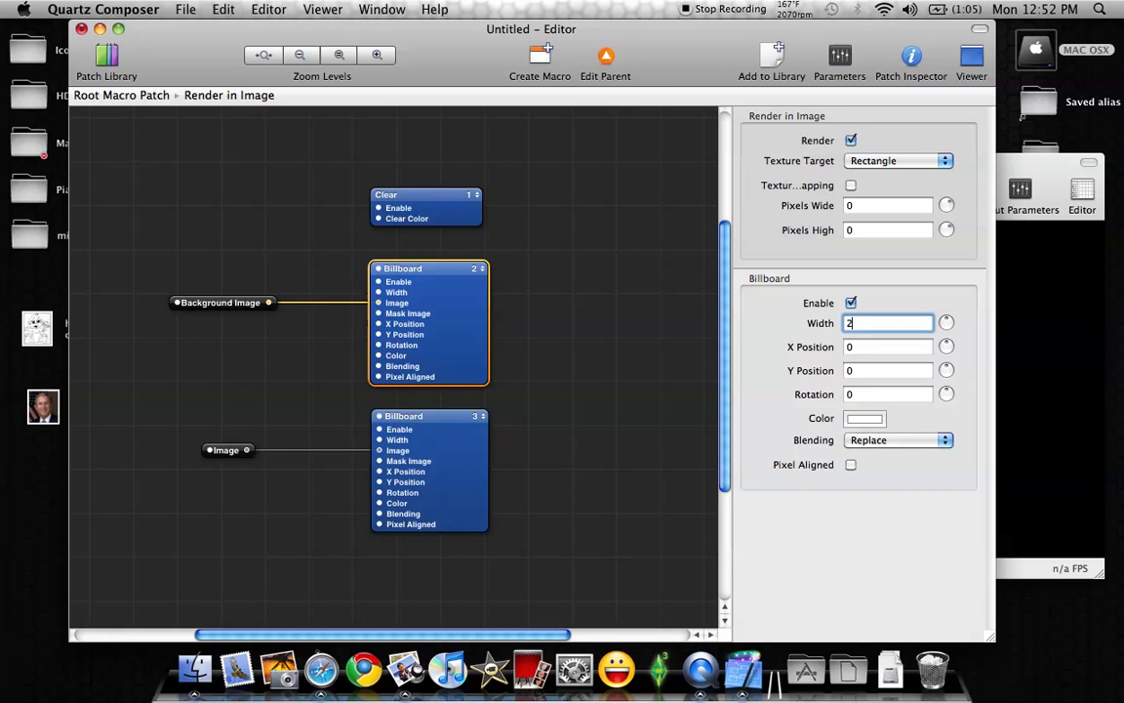
pyautogui.click(945, 440)
pyautogui.click(863, 468)
# Set the width of Billboard 3 to 2 and its blending to Over
pyautogui.click(444, 448)
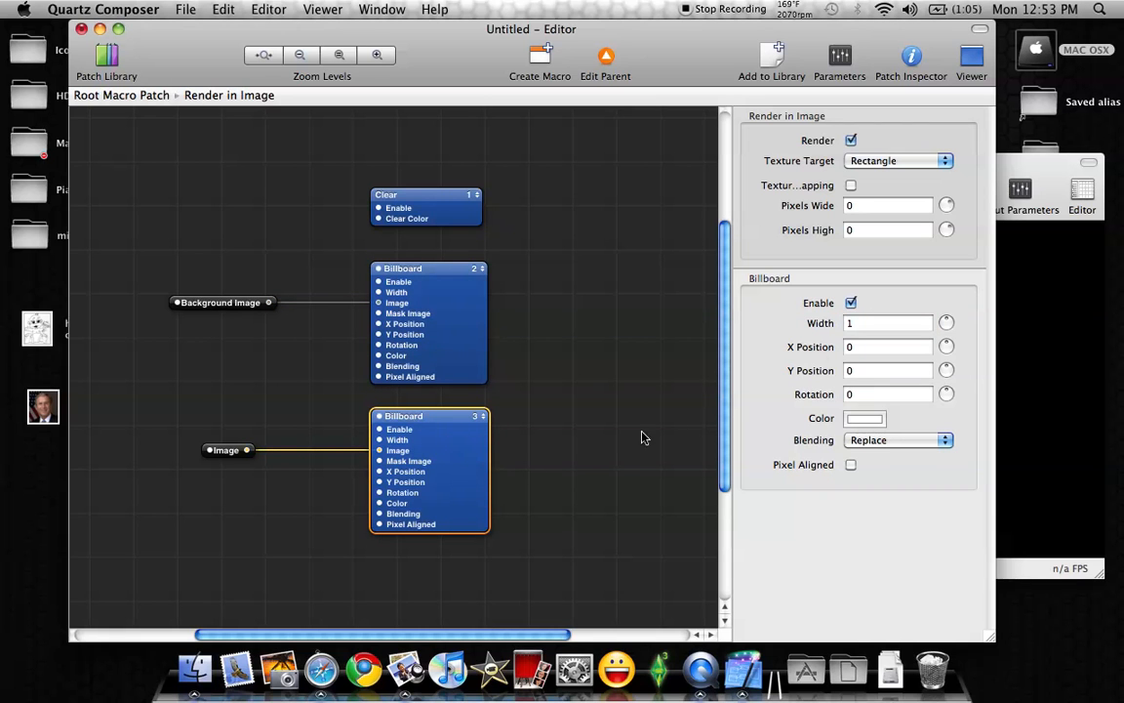
pyautogui.write('2')
pyautogui.click(943, 442)
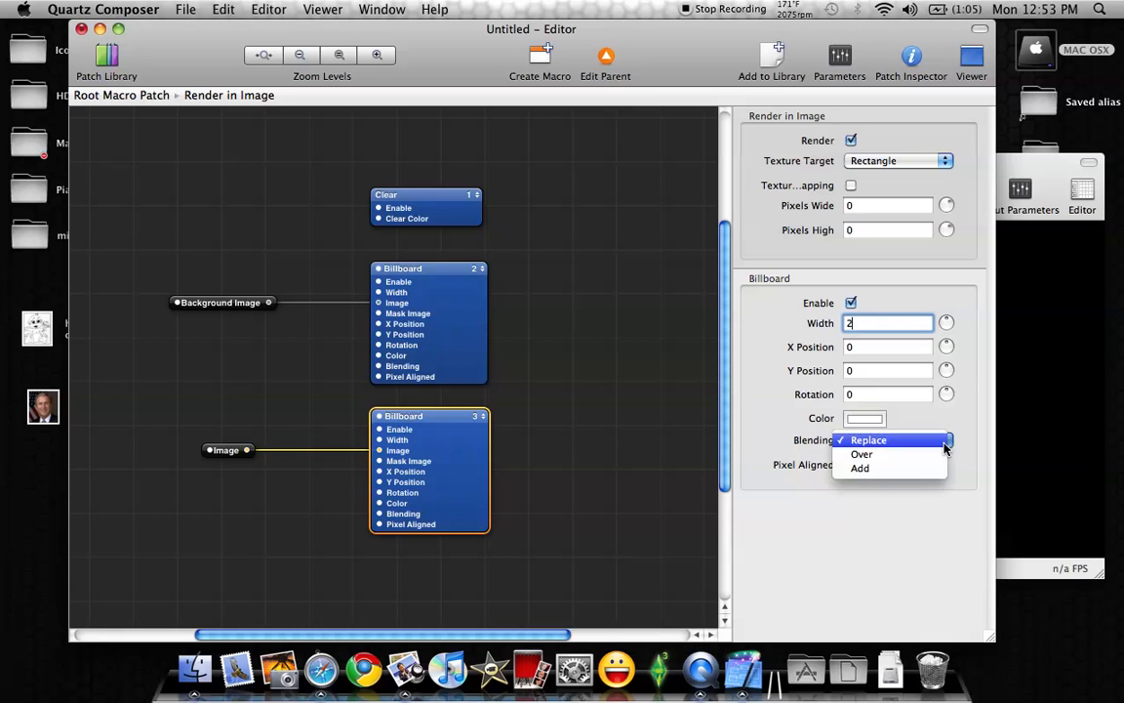
pyautogui.click(869, 454)
pyautogui.click(623, 302)
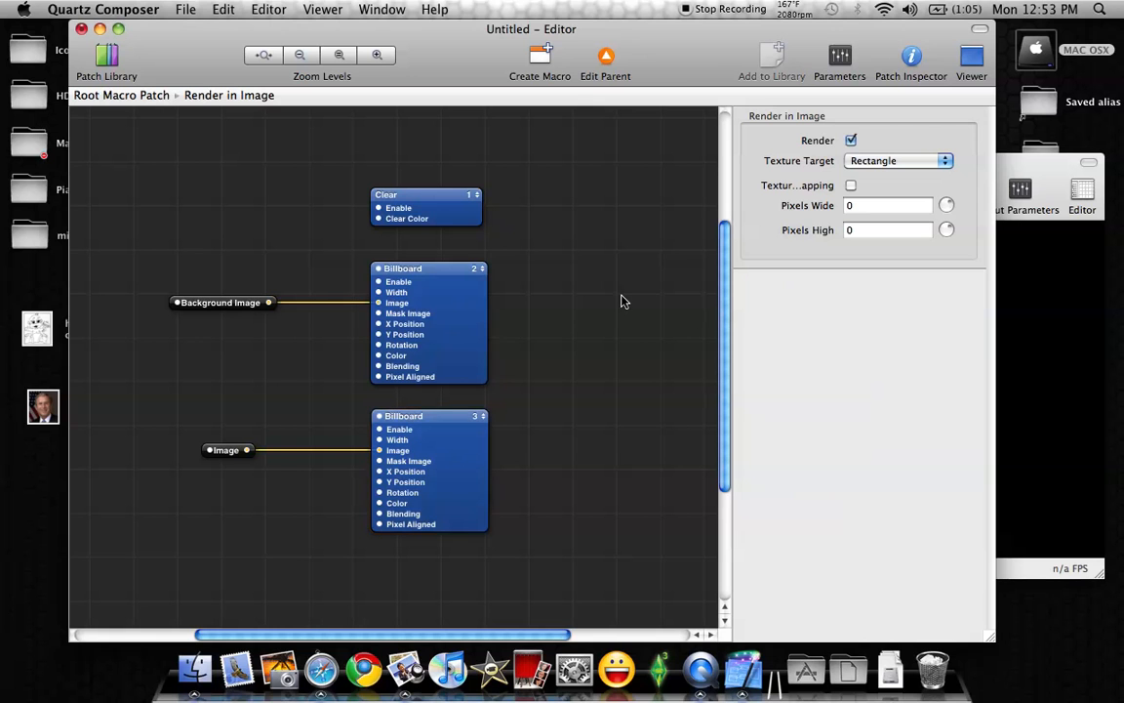
pyautogui.click(837, 60)
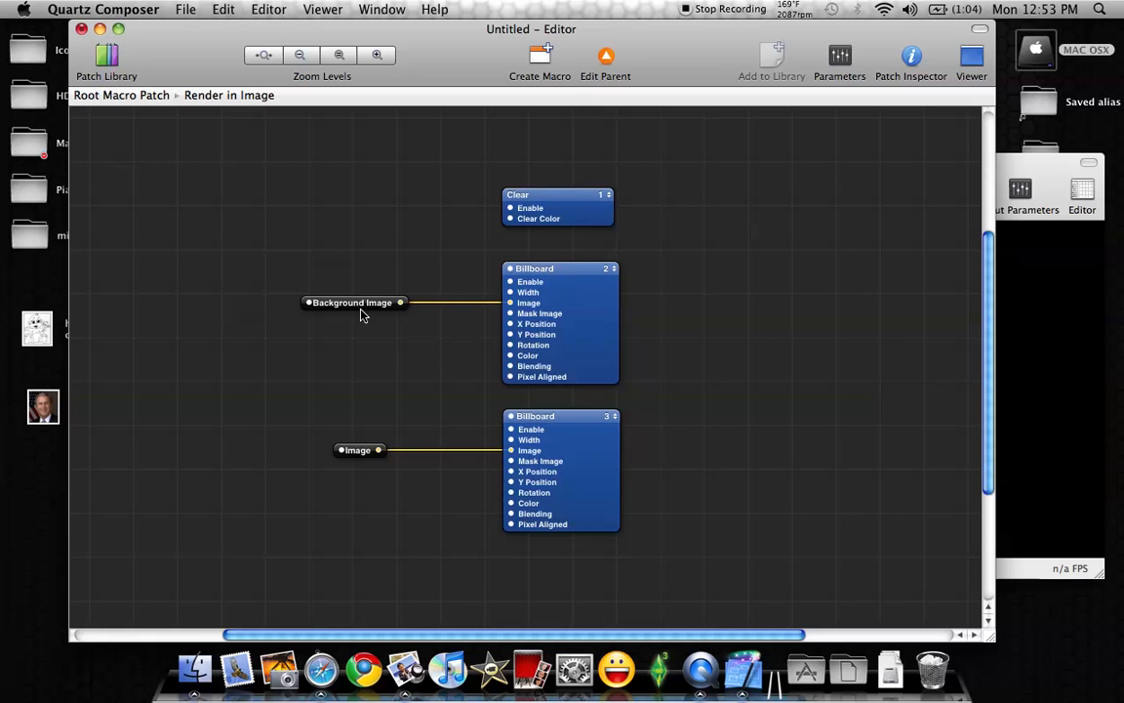
# Publish the input of the Background Image splitter under the name Input and check its published name
pyautogui.moveTo(361, 311)
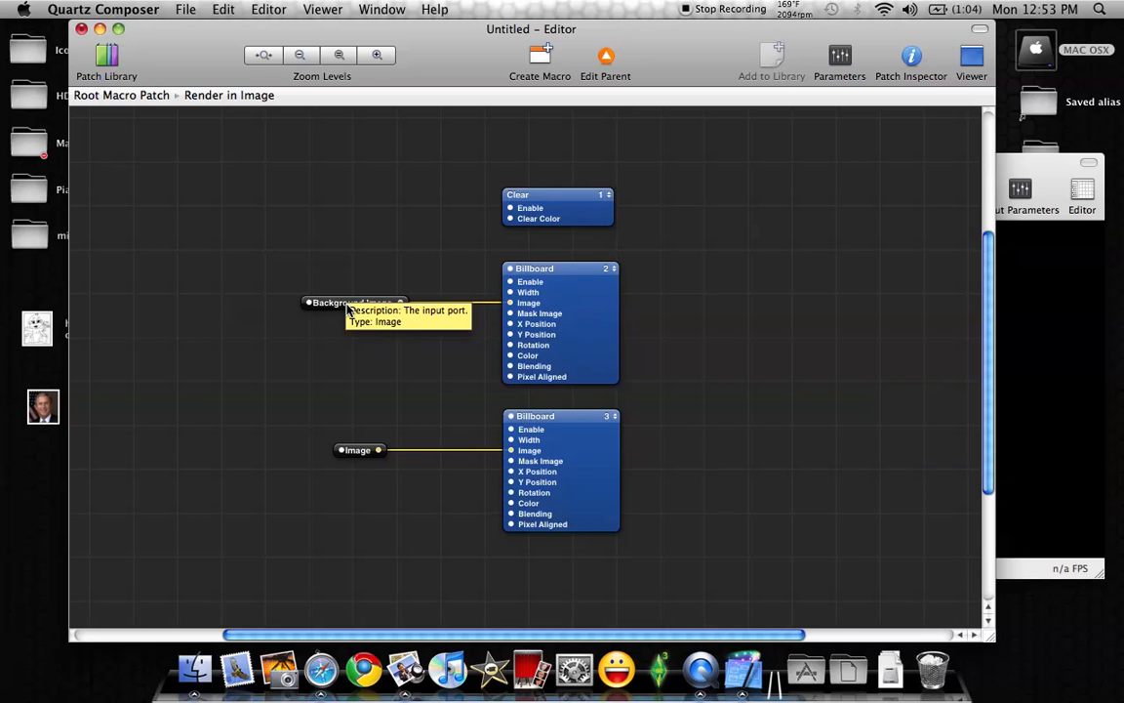
pyautogui.rightClick(347, 310)
pyautogui.moveTo(400, 312)
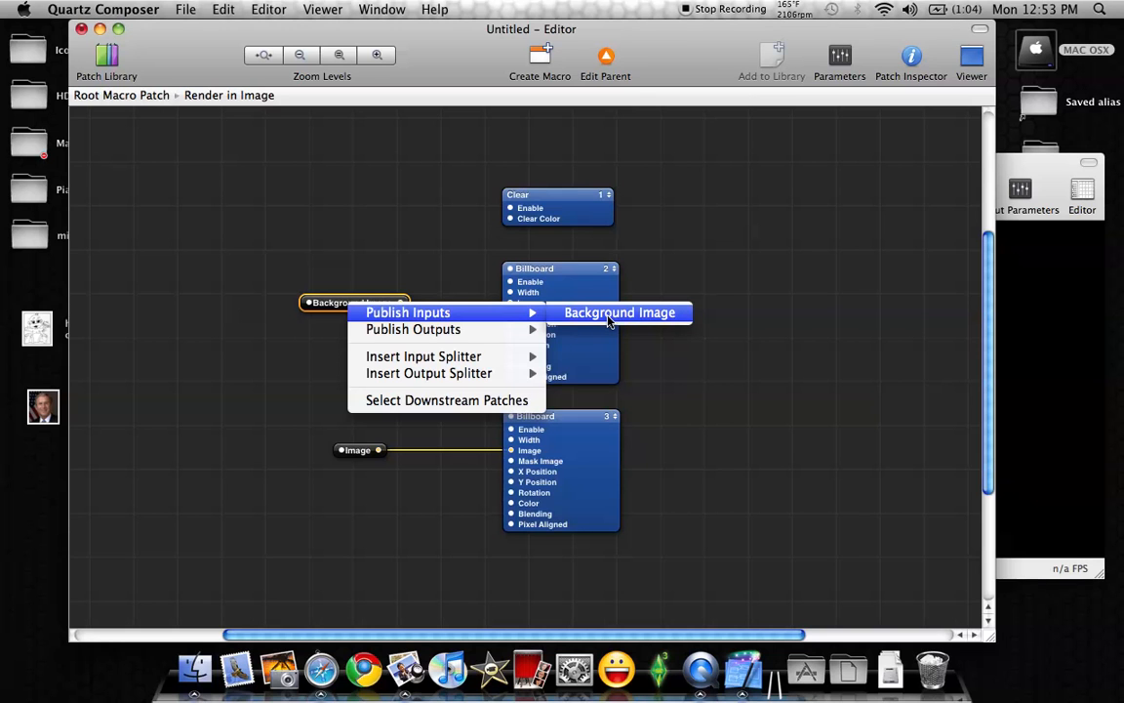
pyautogui.click(608, 312)
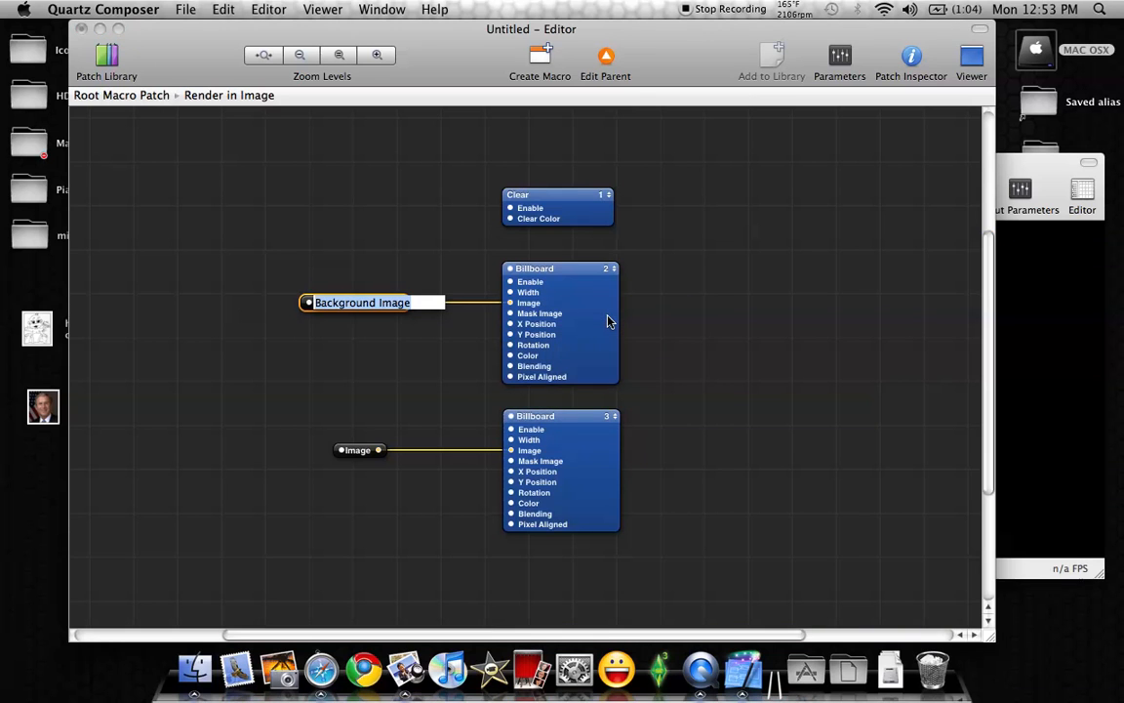
pyautogui.press('BackSpace')
pyautogui.write('Input')
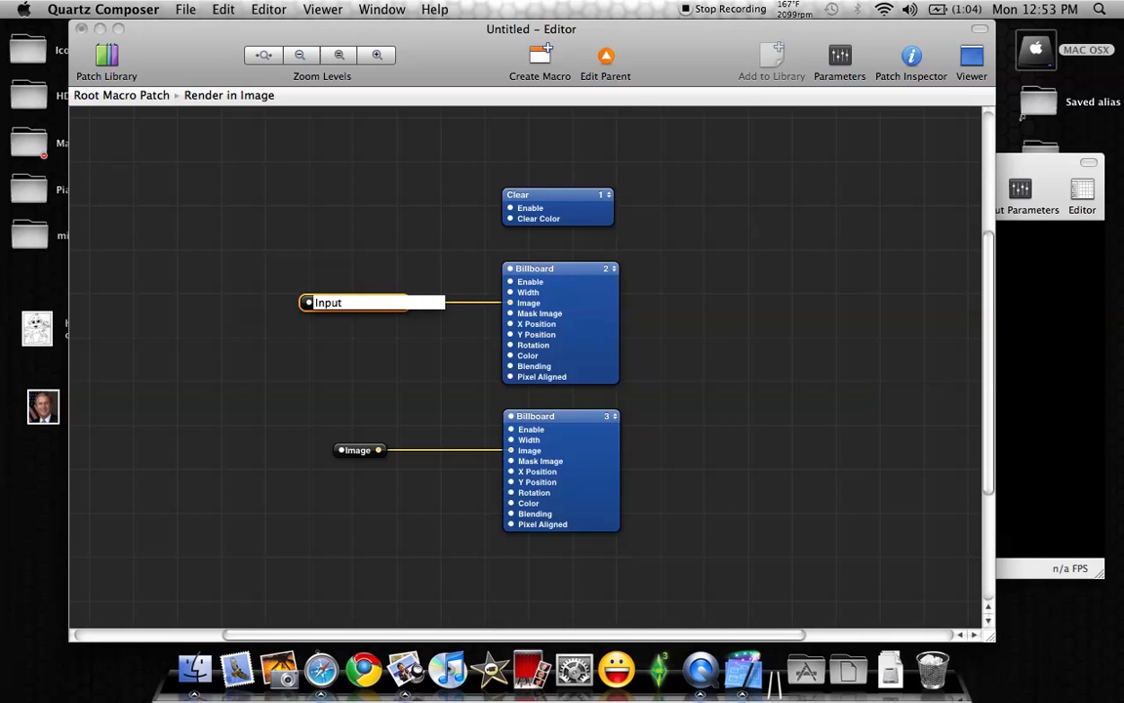
pyautogui.press('Escape')
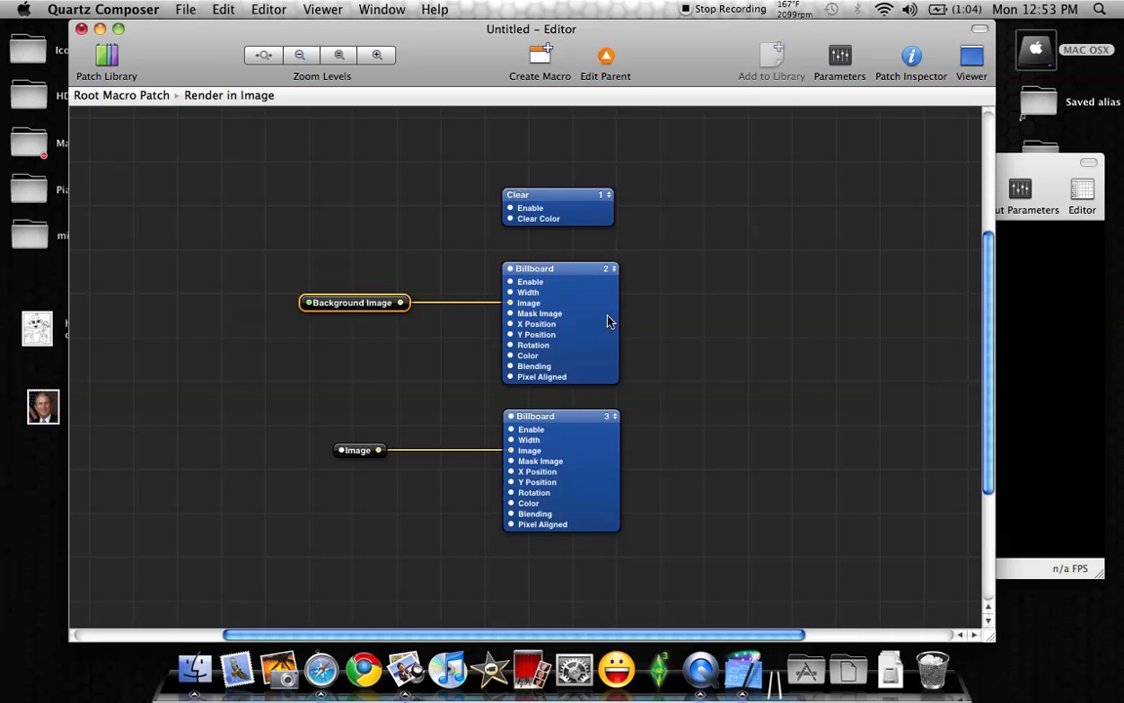
pyautogui.rightClick(348, 310)
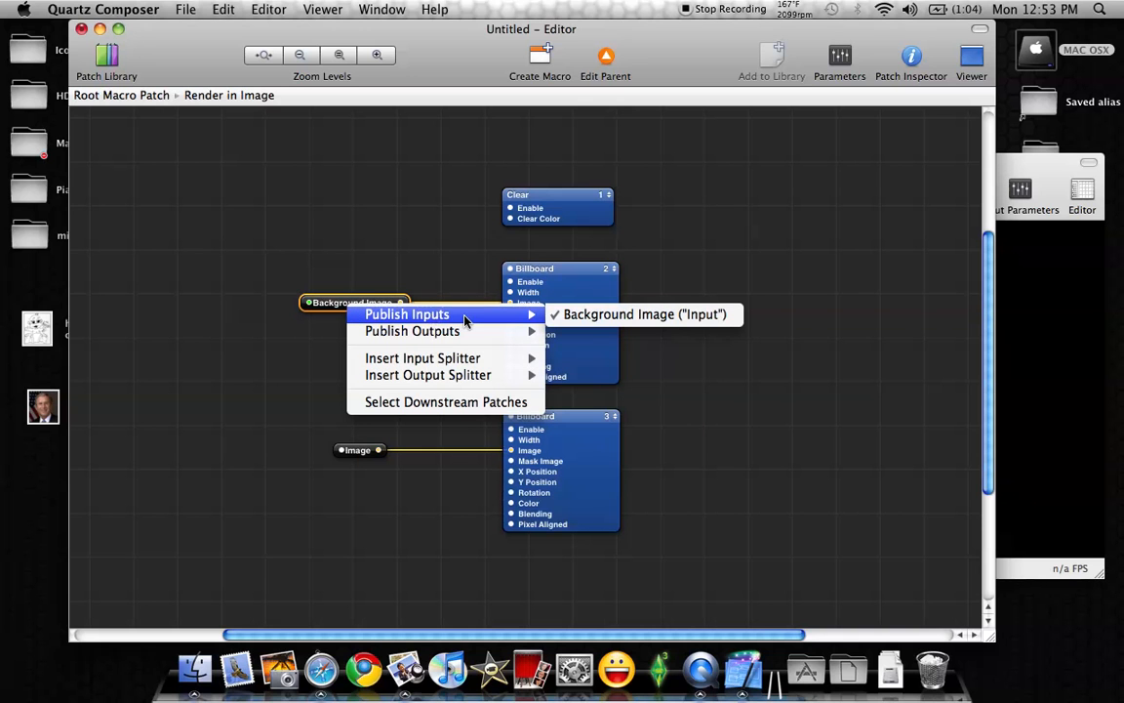
pyautogui.click(712, 317)
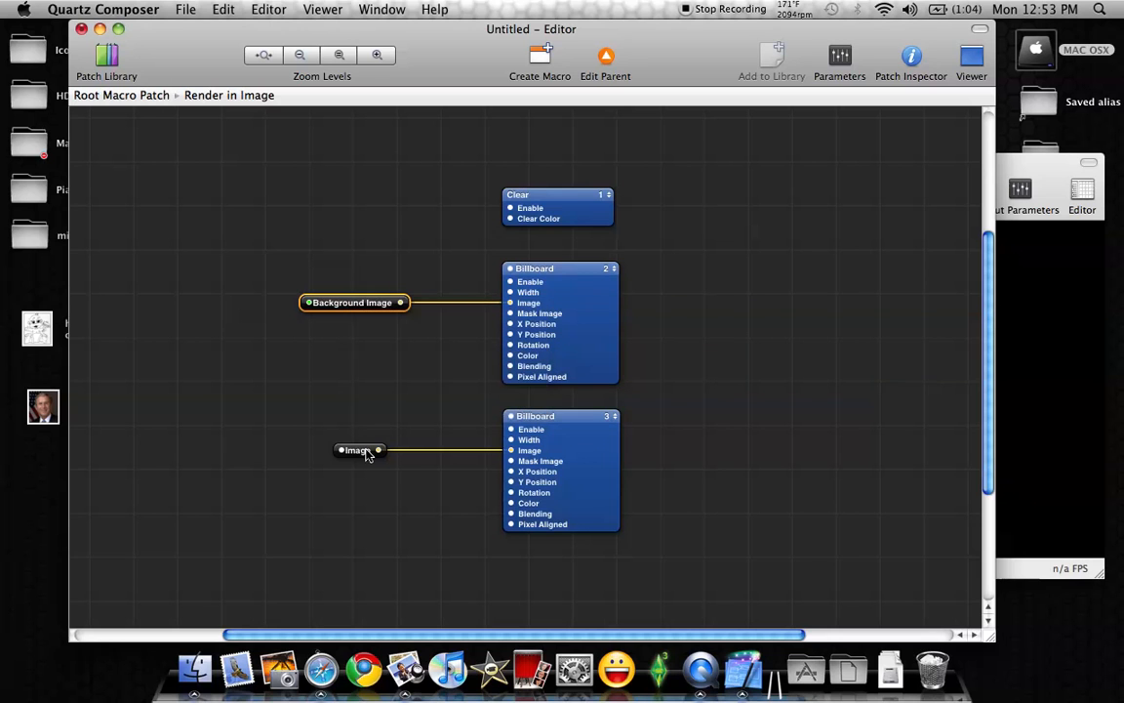
# Publish the input of the Image splitter feeding Billboard 3 under the name FrontImage
pyautogui.moveTo(364, 455); pyautogui.dragTo(346, 455)
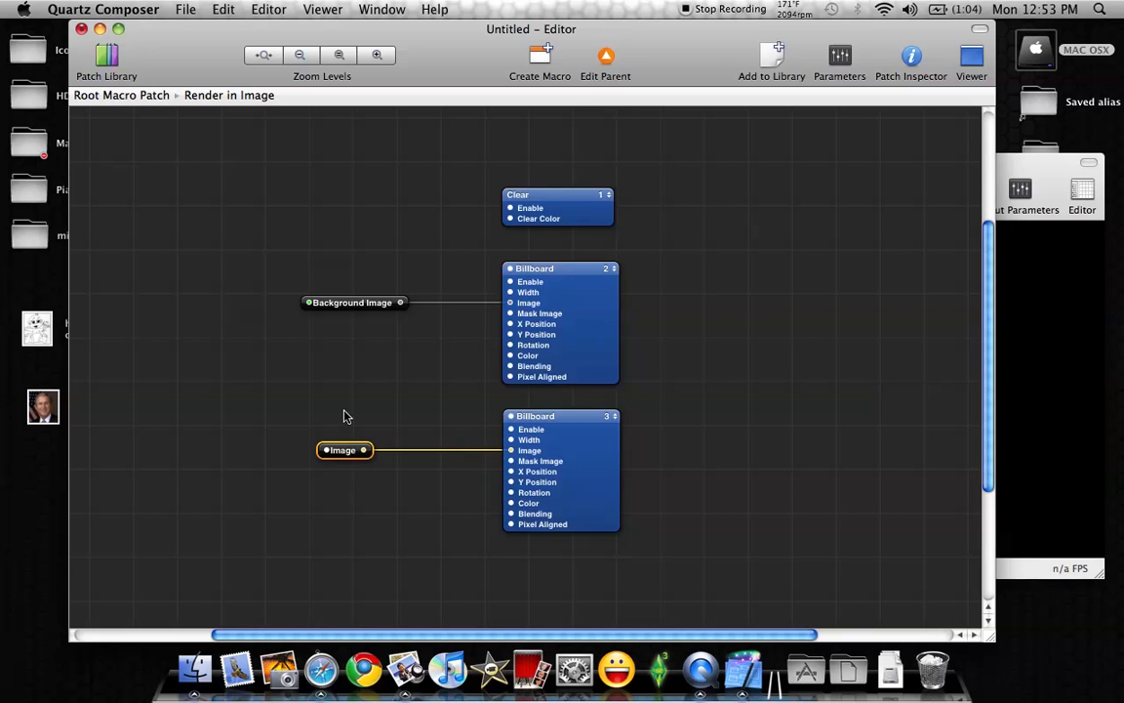
pyautogui.rightClick(345, 448)
pyautogui.moveTo(431, 457)
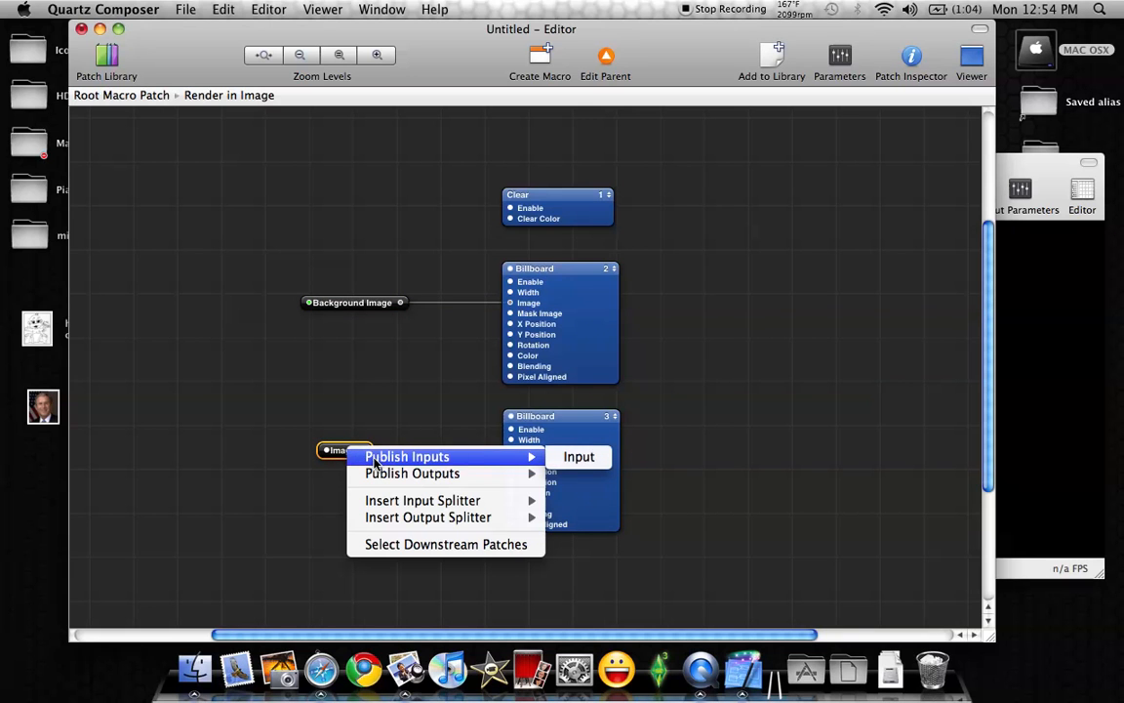
pyautogui.click(575, 455)
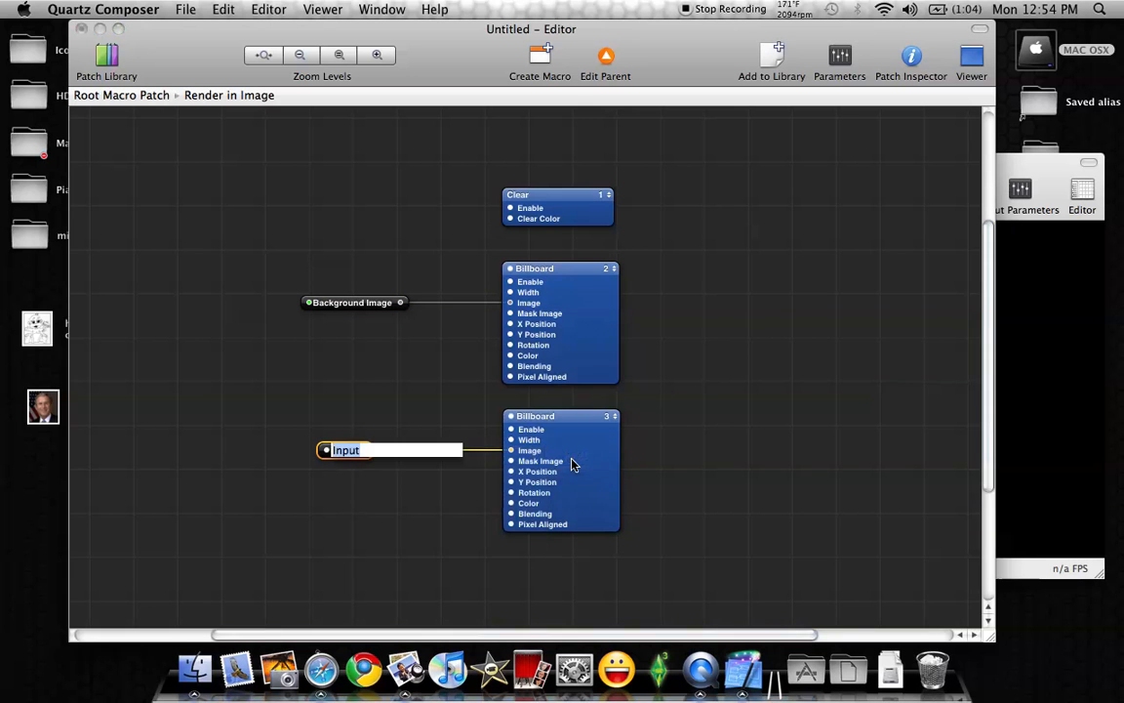
pyautogui.write('FrontImage')
pyautogui.press('Return')
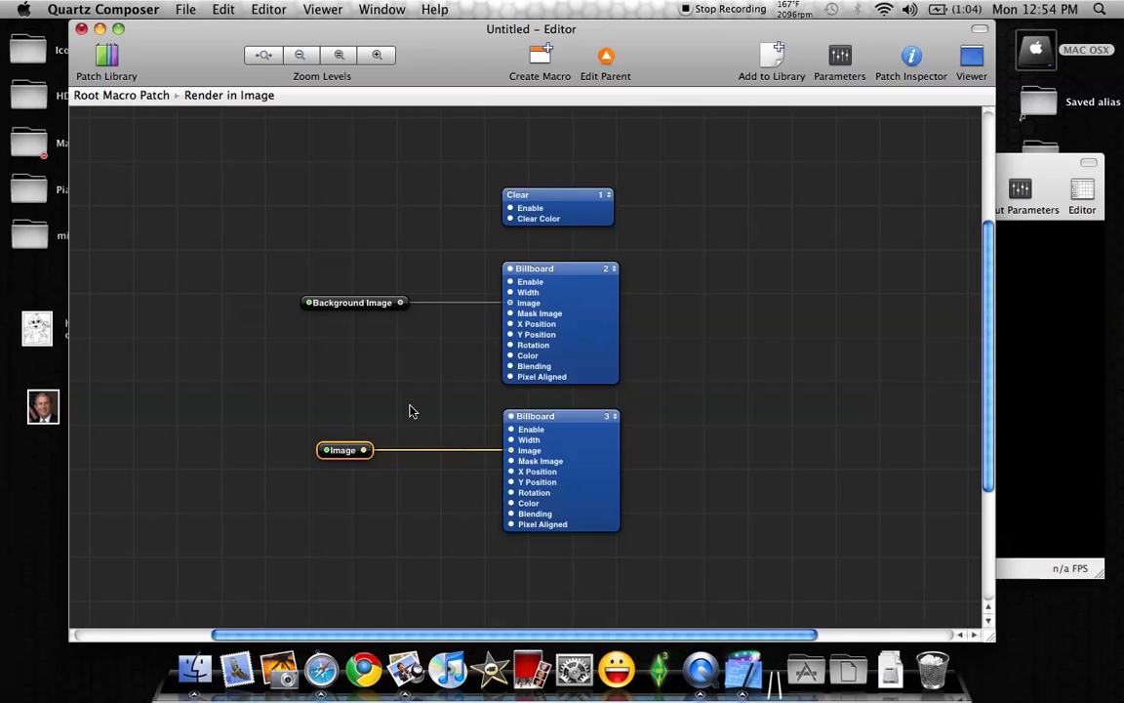
pyautogui.click(409, 386)
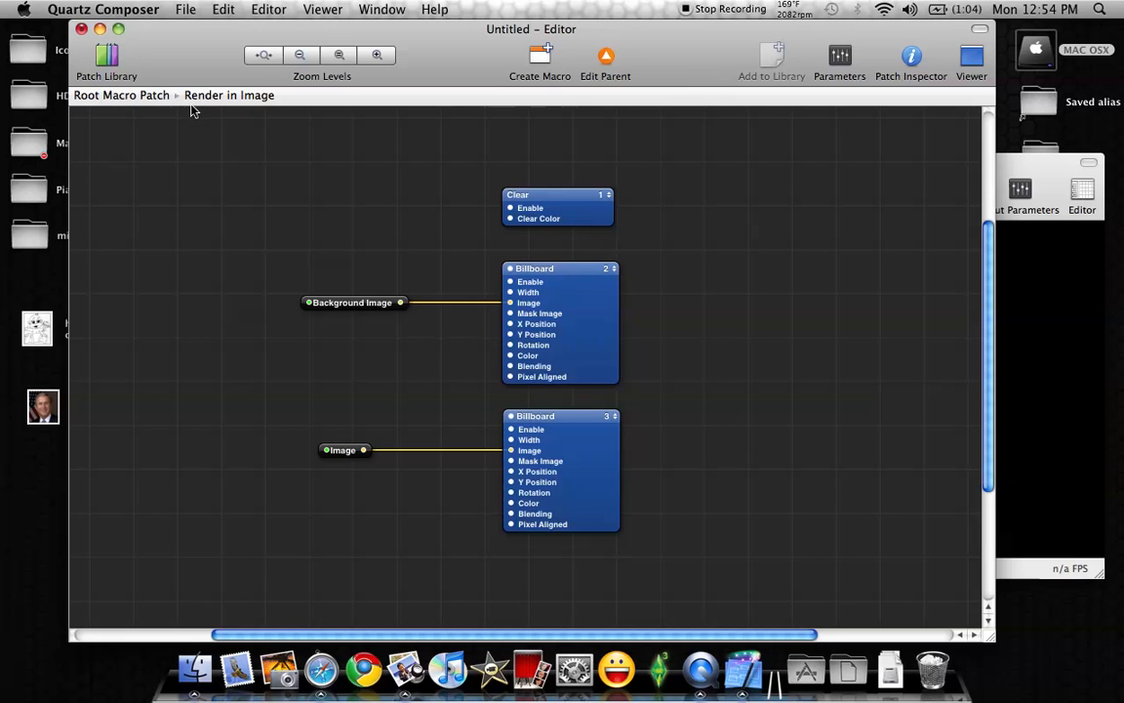
# Return to the Root Macro Patch and space its input and output splitters farther from Render in Image
pyautogui.click(130, 93)
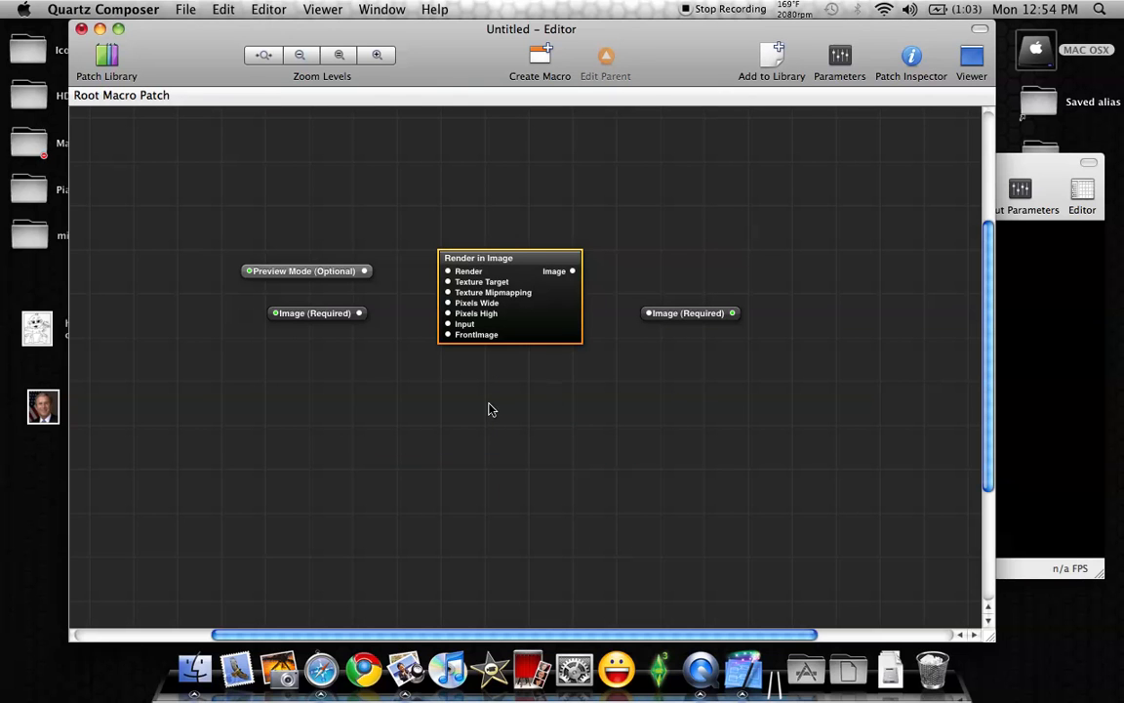
pyautogui.doubleClick(557, 335)
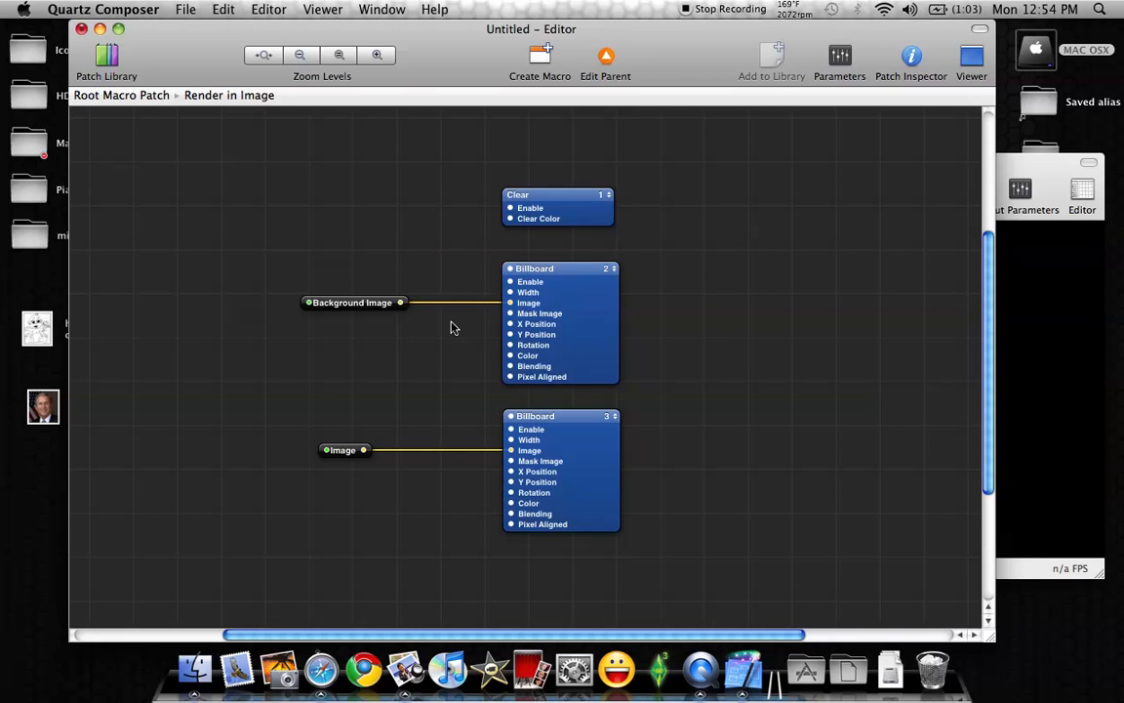
pyautogui.click(133, 97)
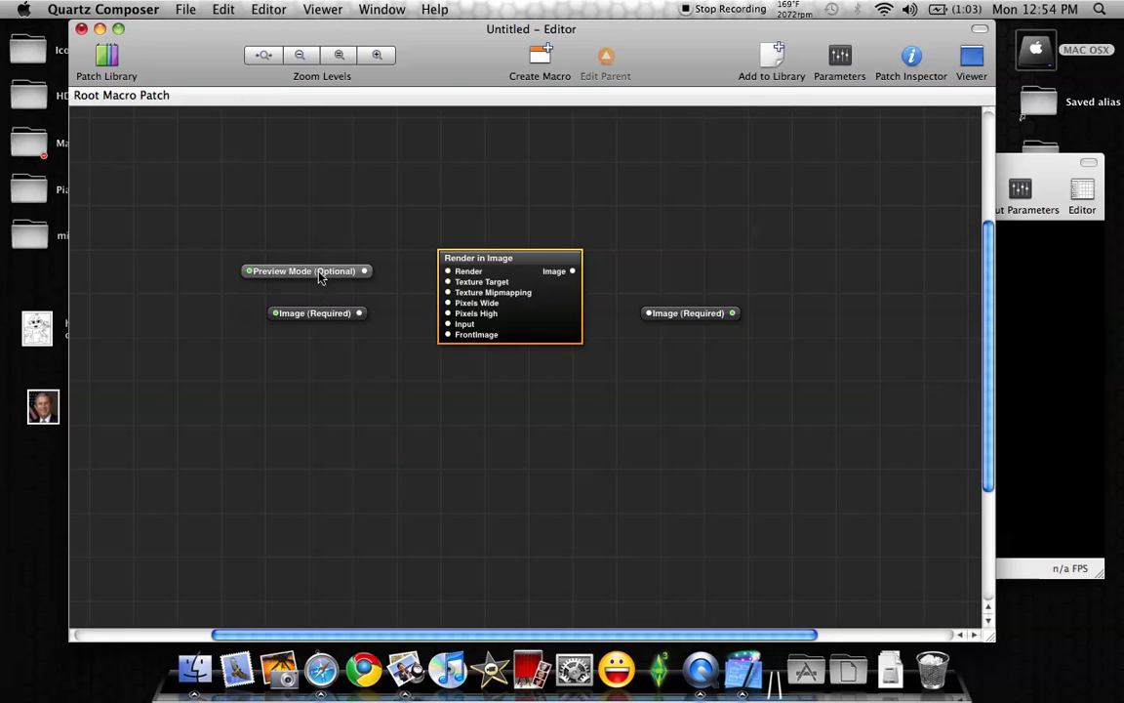
pyautogui.moveTo(289, 271); pyautogui.dragTo(215, 249)
pyautogui.moveTo(310, 325); pyautogui.dragTo(225, 314)
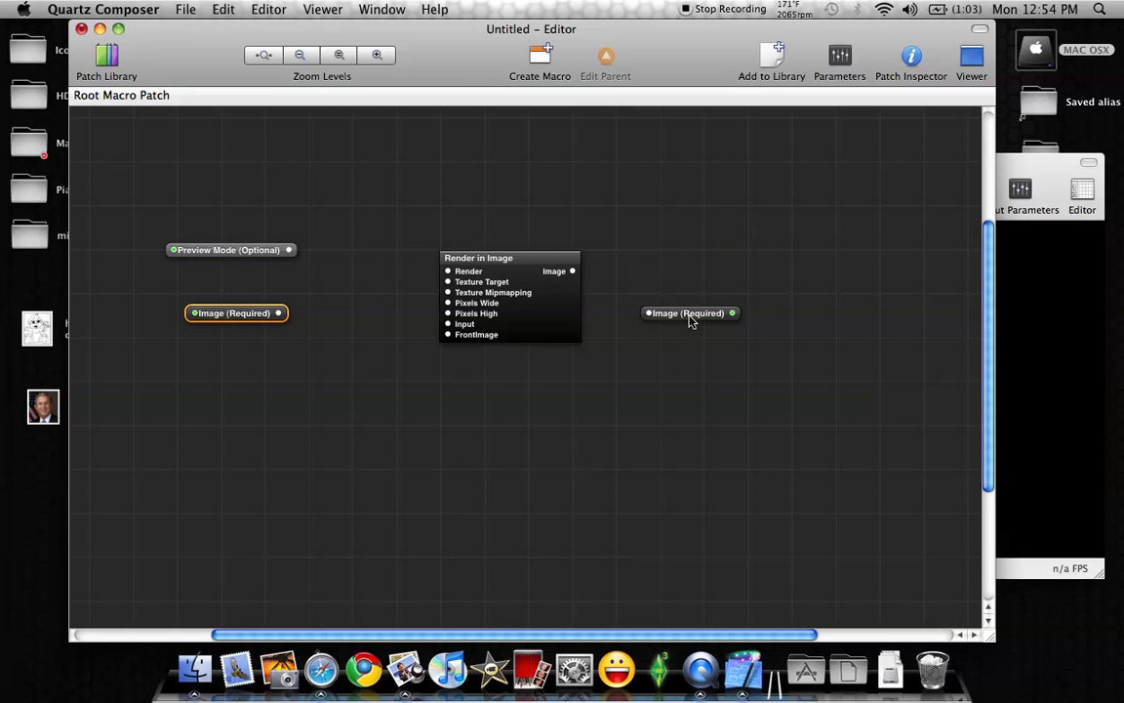
pyautogui.moveTo(690, 323); pyautogui.dragTo(713, 318)
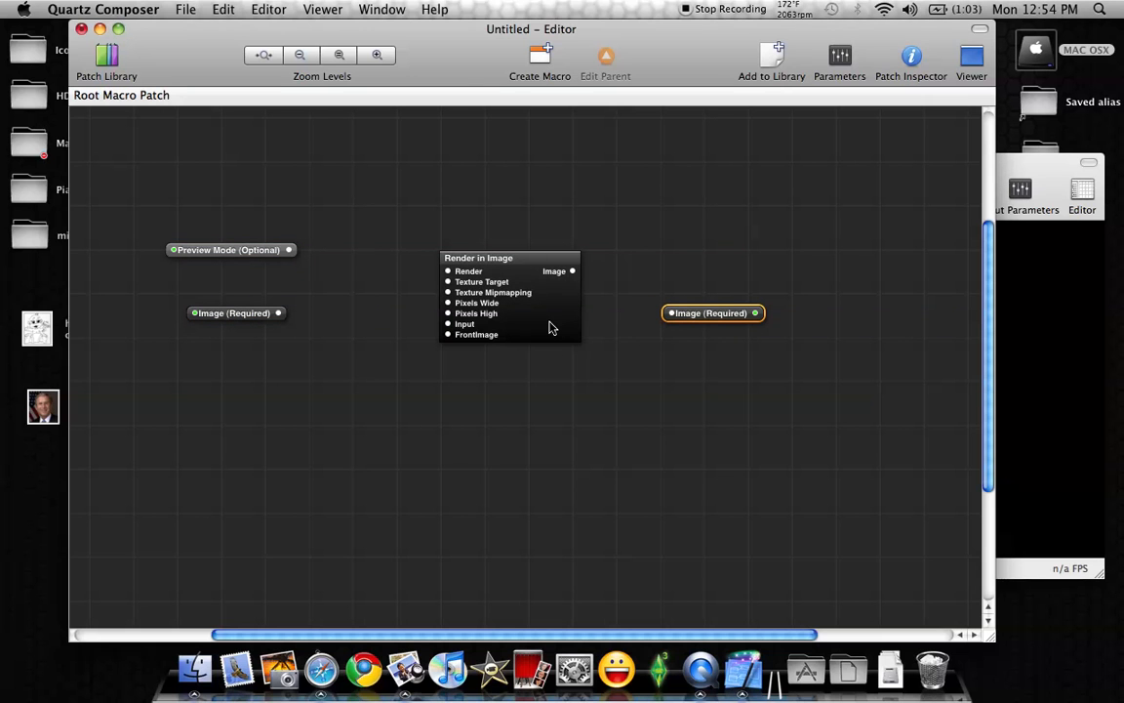
# Insert an input splitter for the FrontImage input of Render in Image and place it below the required Image input
pyautogui.rightClick(550, 328)
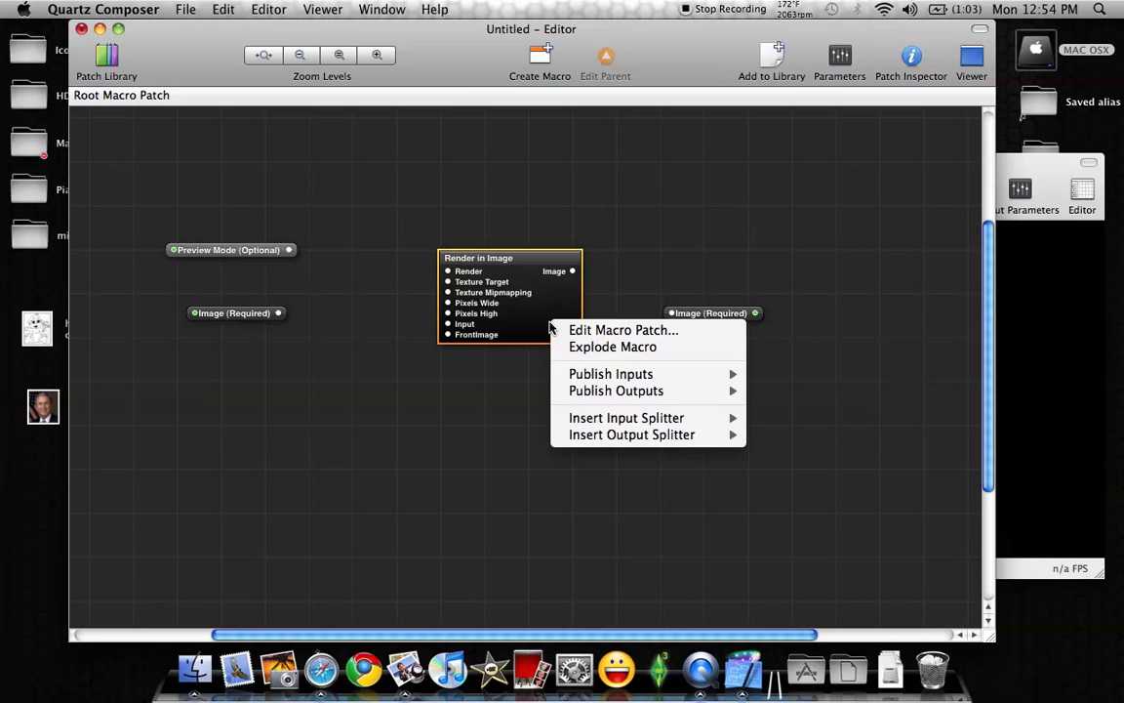
pyautogui.moveTo(624, 420)
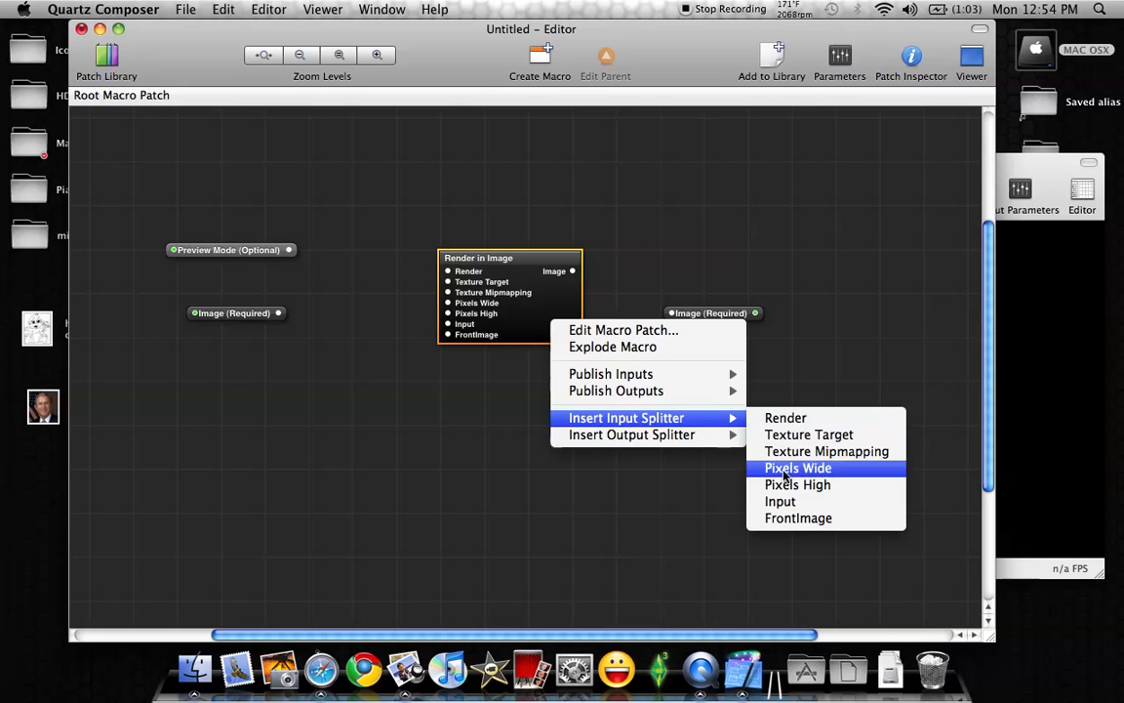
pyautogui.click(797, 520)
pyautogui.moveTo(360, 268); pyautogui.dragTo(326, 390)
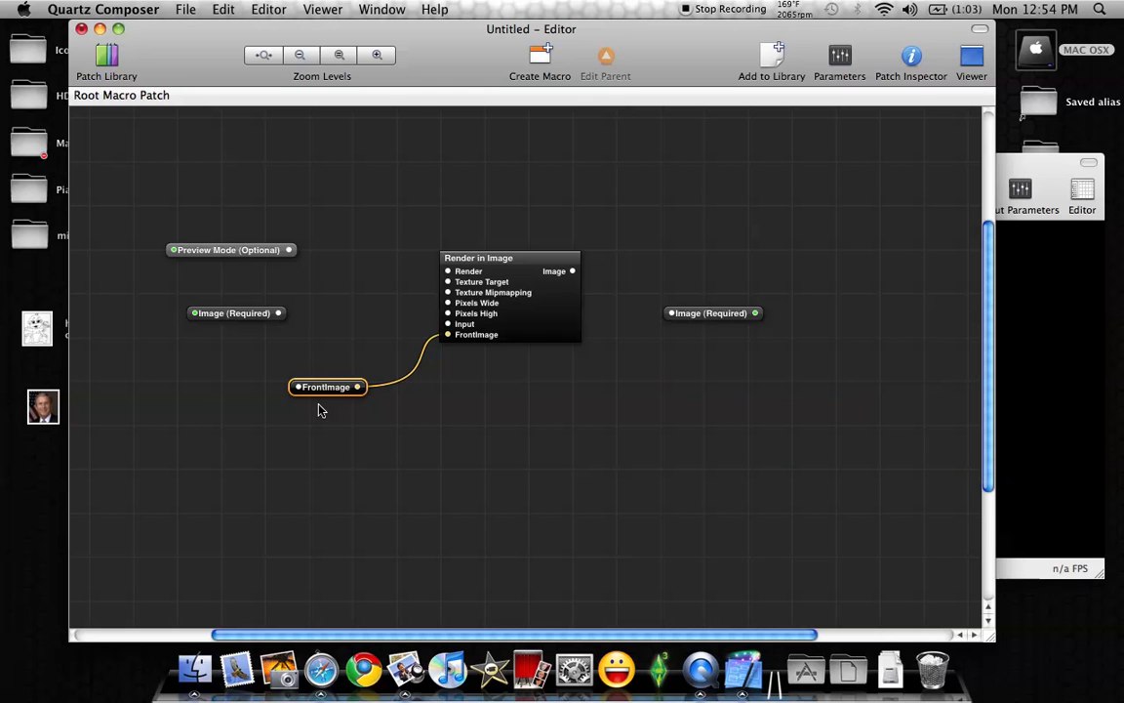
# Publish the root-level FrontImage splitter's input as FrontImage and shift that splitter slightly lower
pyautogui.click(840, 58)
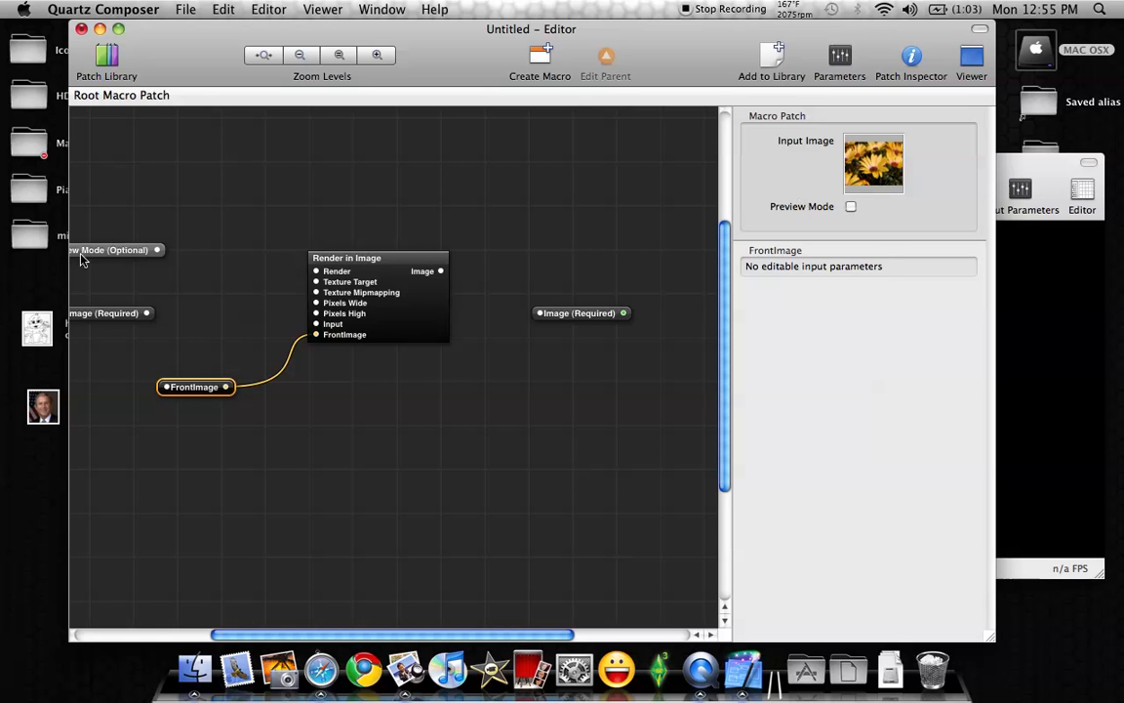
pyautogui.moveTo(104, 254)
pyautogui.mouseDown()
pyautogui.moveTo(152, 252)
pyautogui.moveTo(108, 251)
pyautogui.mouseUp()
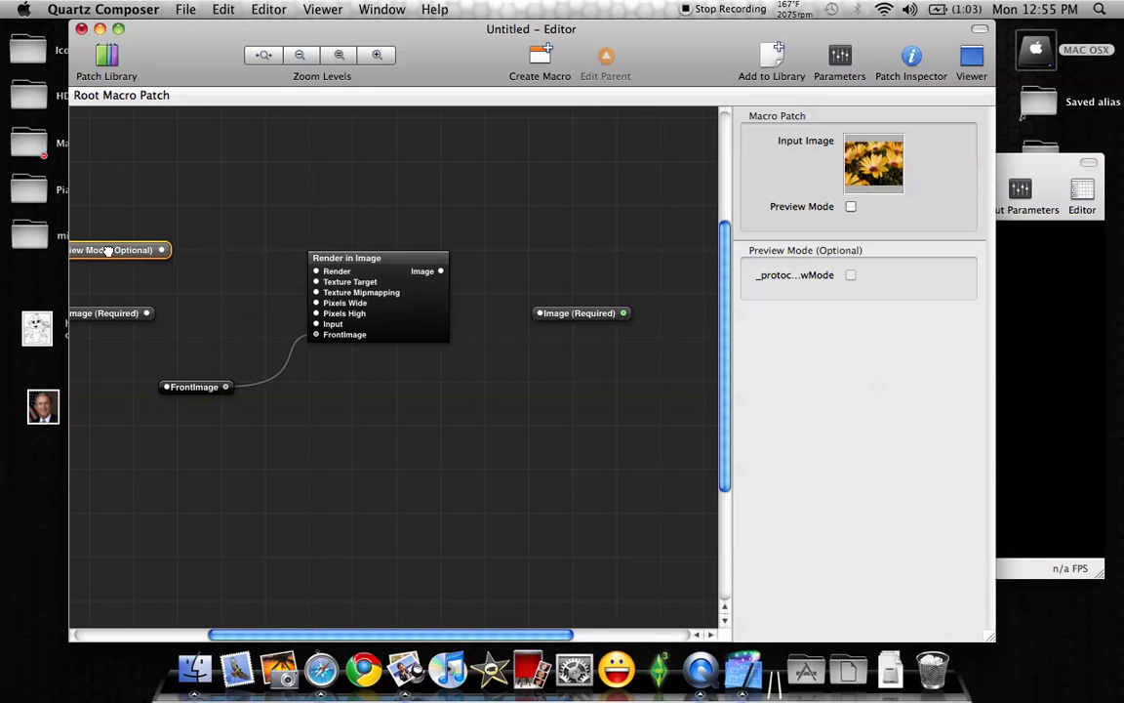
pyautogui.rightClick(199, 392)
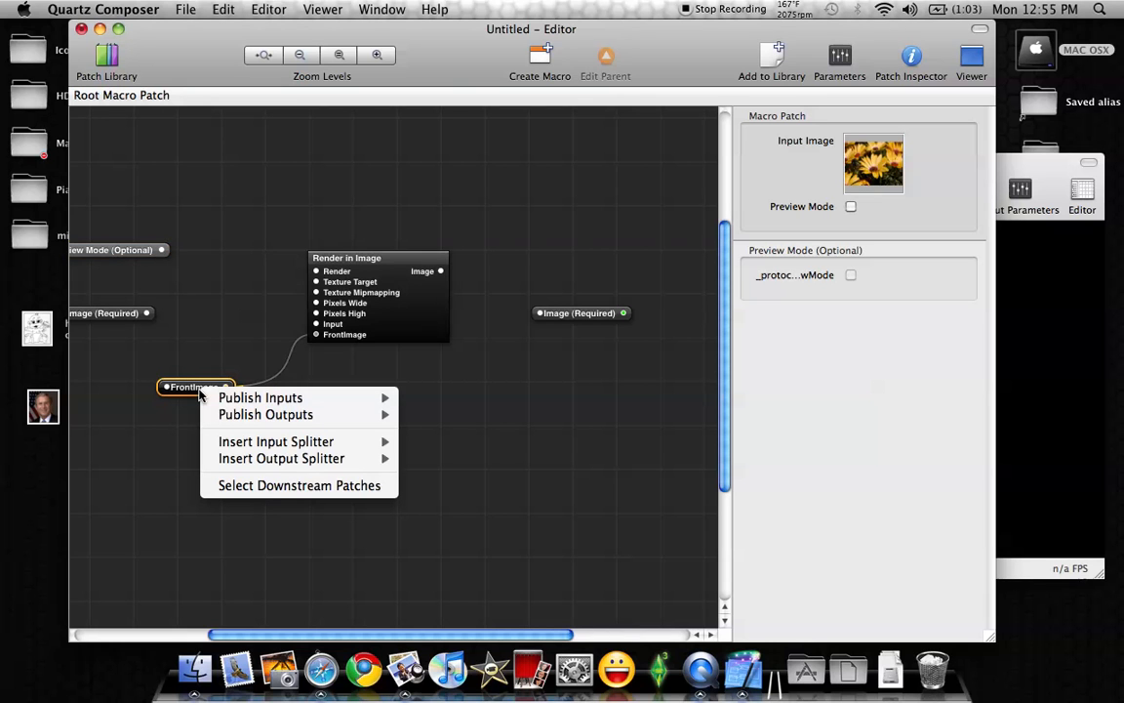
pyautogui.moveTo(226, 398)
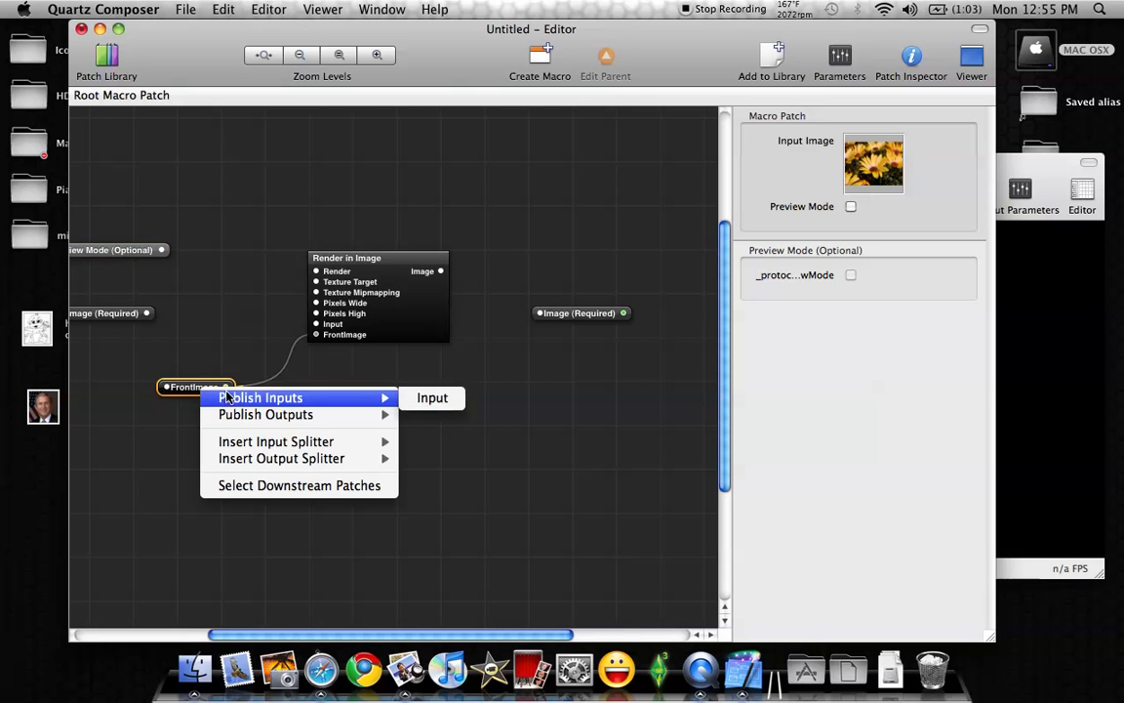
pyautogui.click(435, 399)
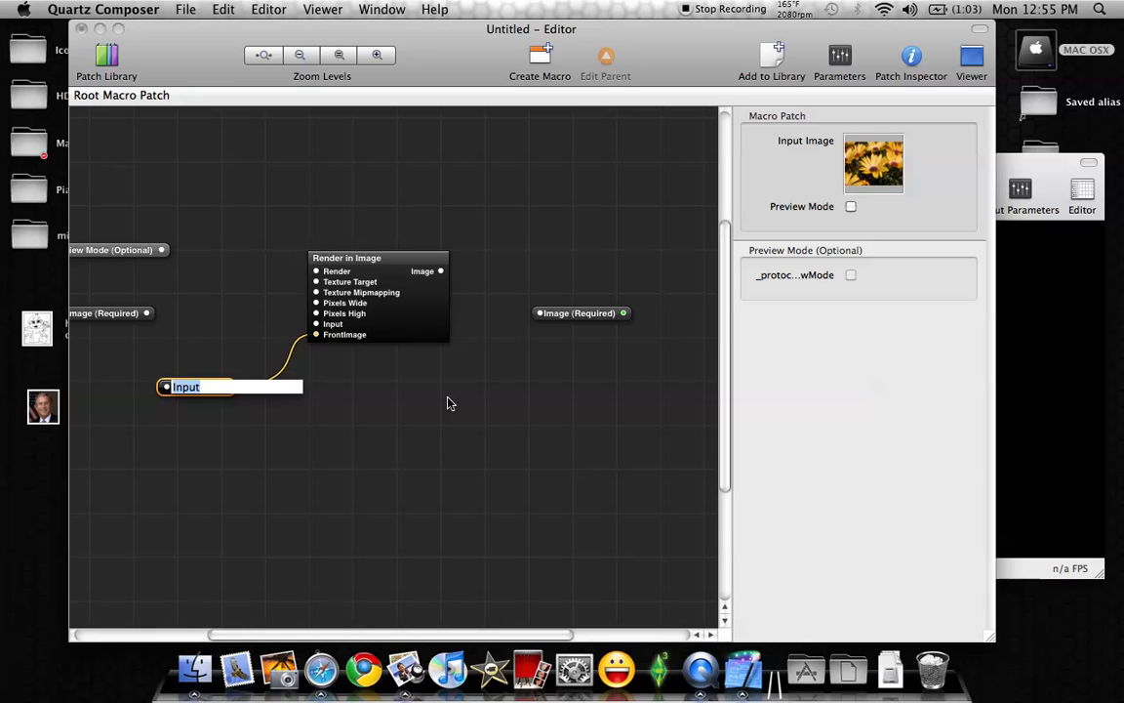
pyautogui.write('FrontImage')
pyautogui.press('Return')
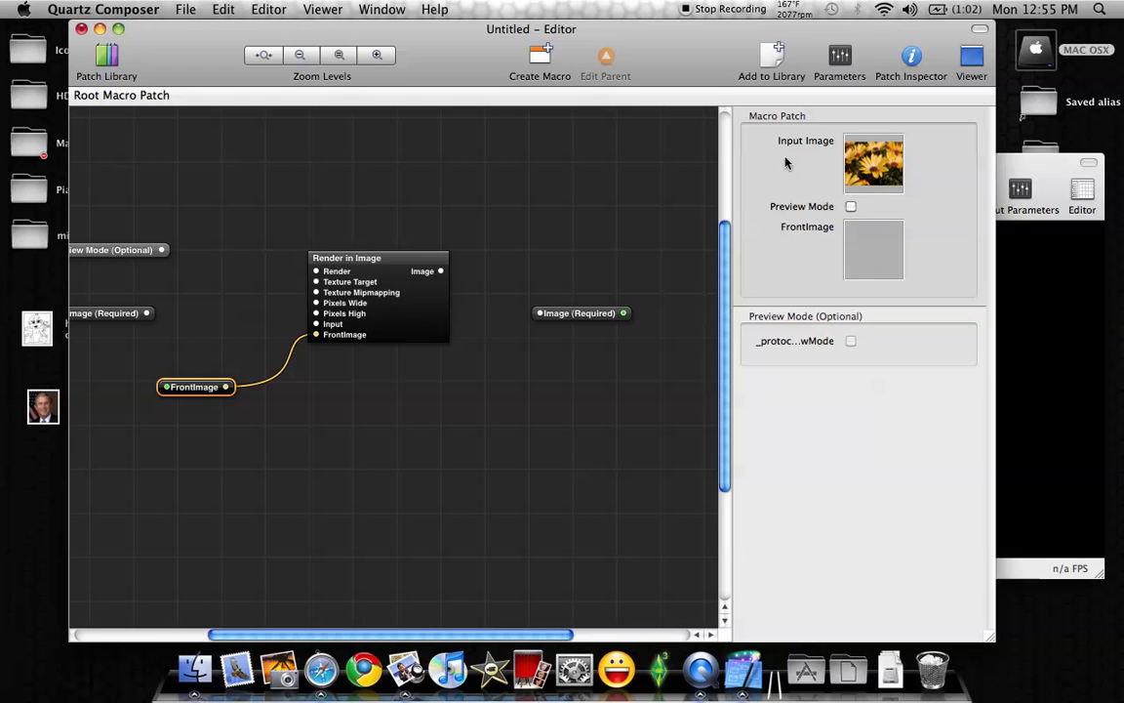
pyautogui.click(840, 61)
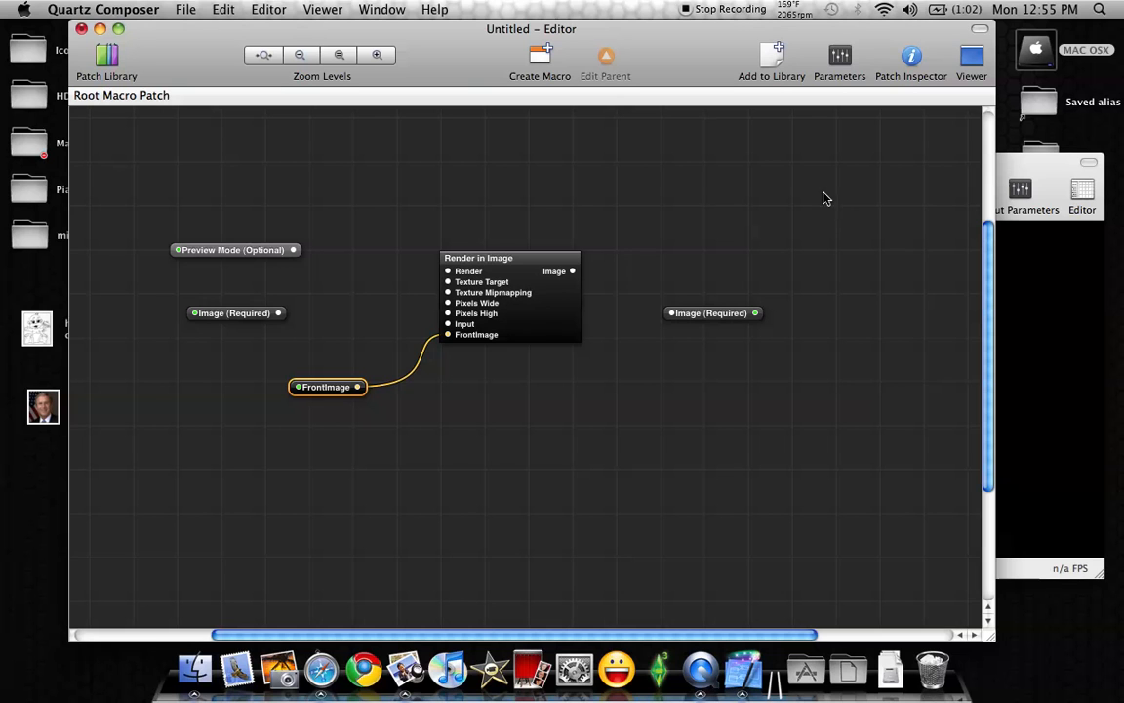
pyautogui.moveTo(326, 389); pyautogui.dragTo(324, 404)
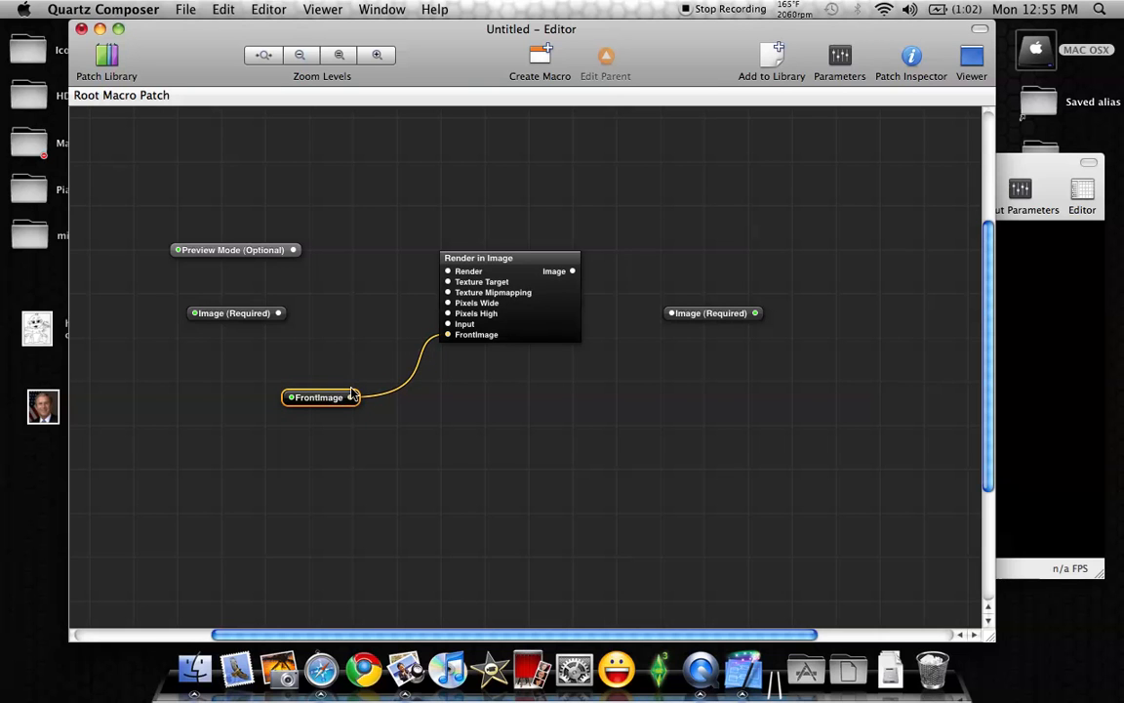